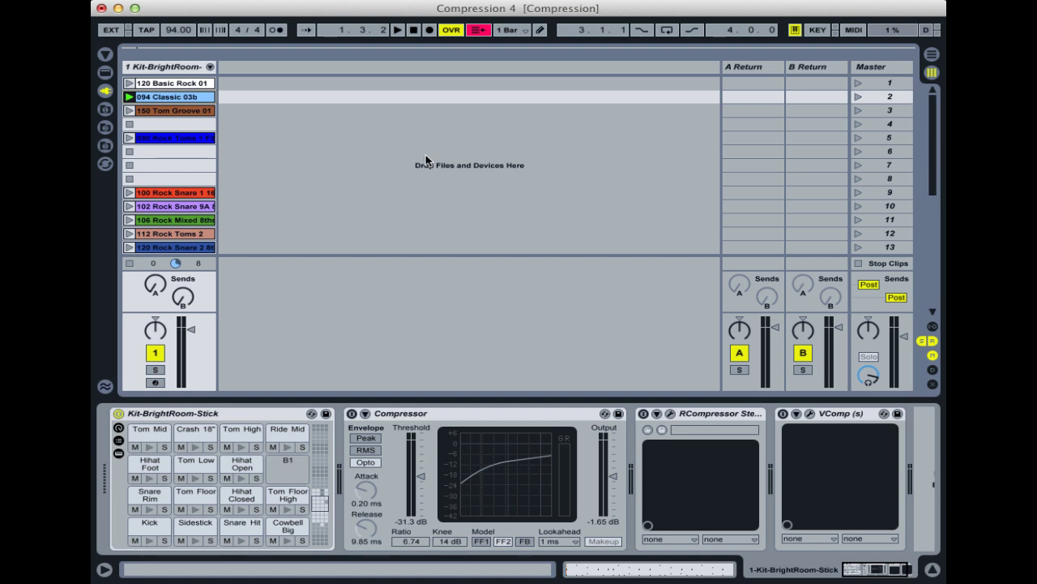
Group the drum track's Compressor into an Audio Effect Rack and add an empty second chain to the rack's chain list.
click(400, 415)
right_click(399, 417)
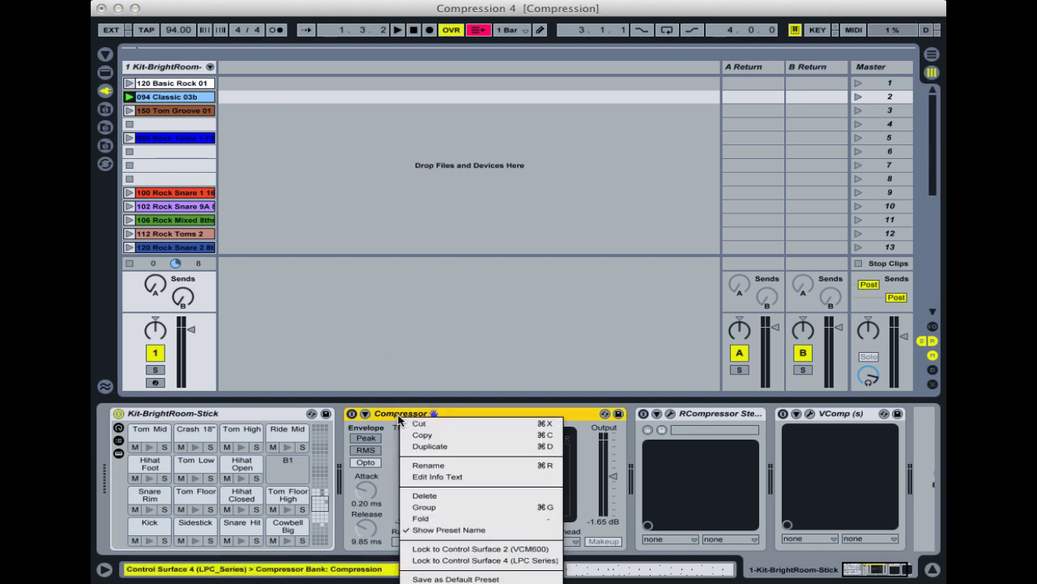
click(424, 507)
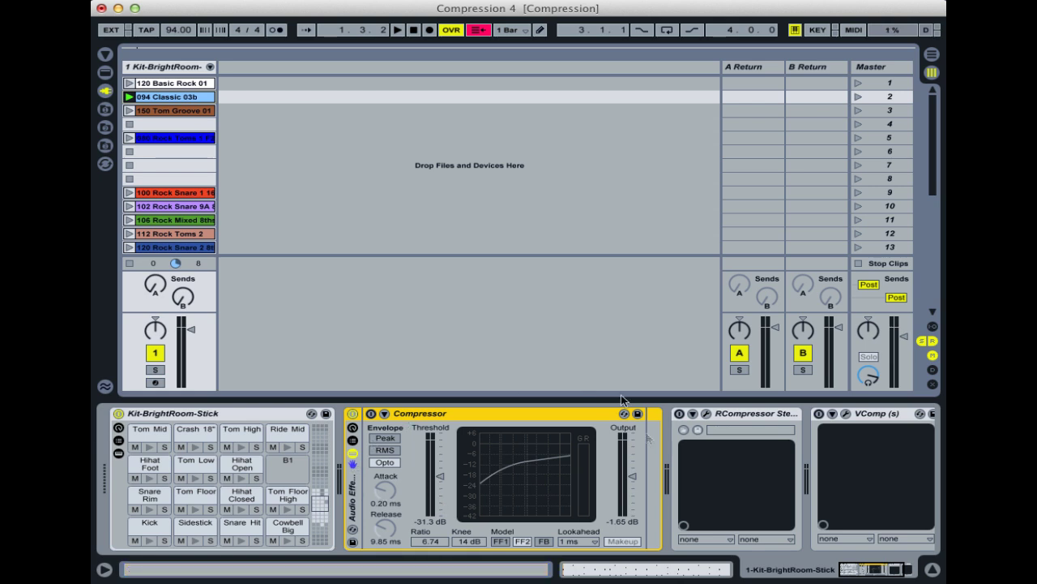
click(352, 441)
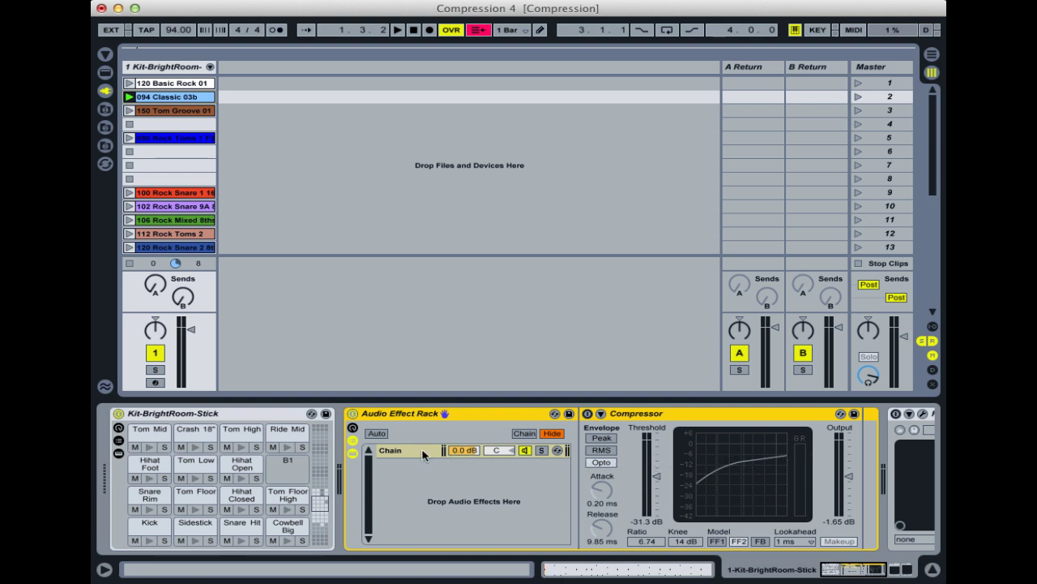
key(Delete)
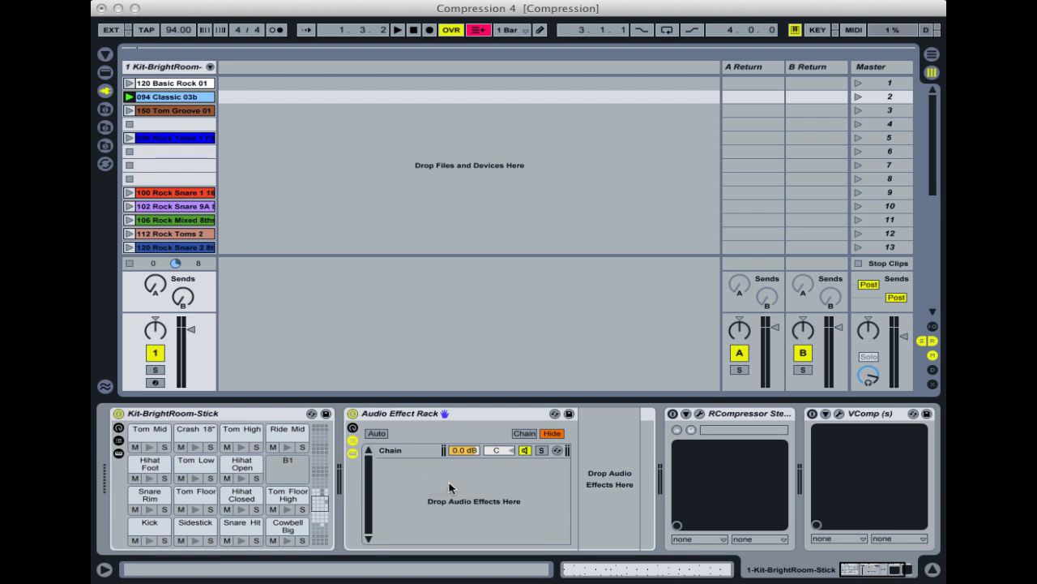
key(super+d)
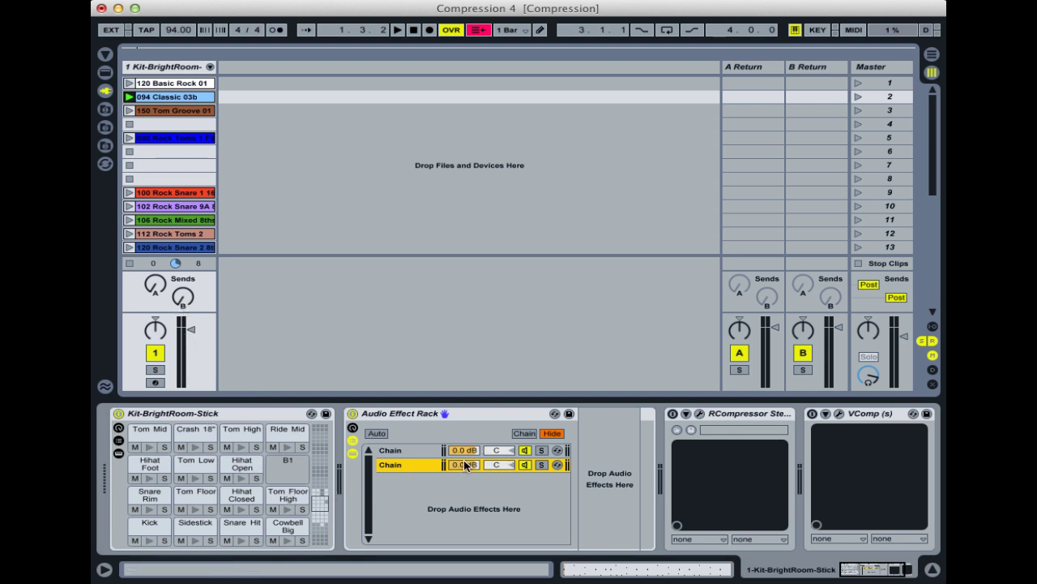
Lower the compressed chain's volume to -inf dB and start playback through the empty dry chain.
drag(464, 450, 464, 519)
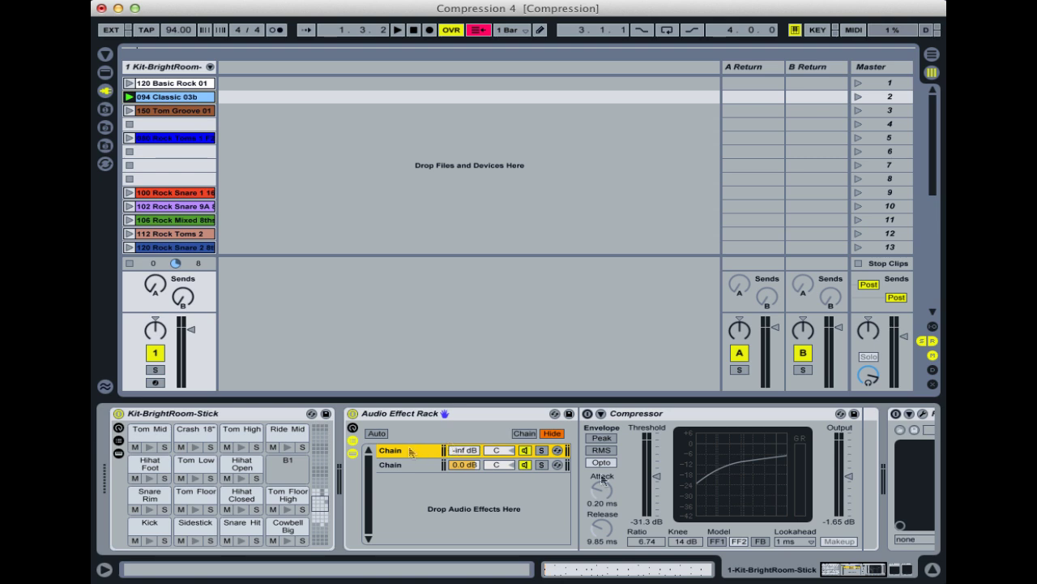
click(409, 464)
key(space)
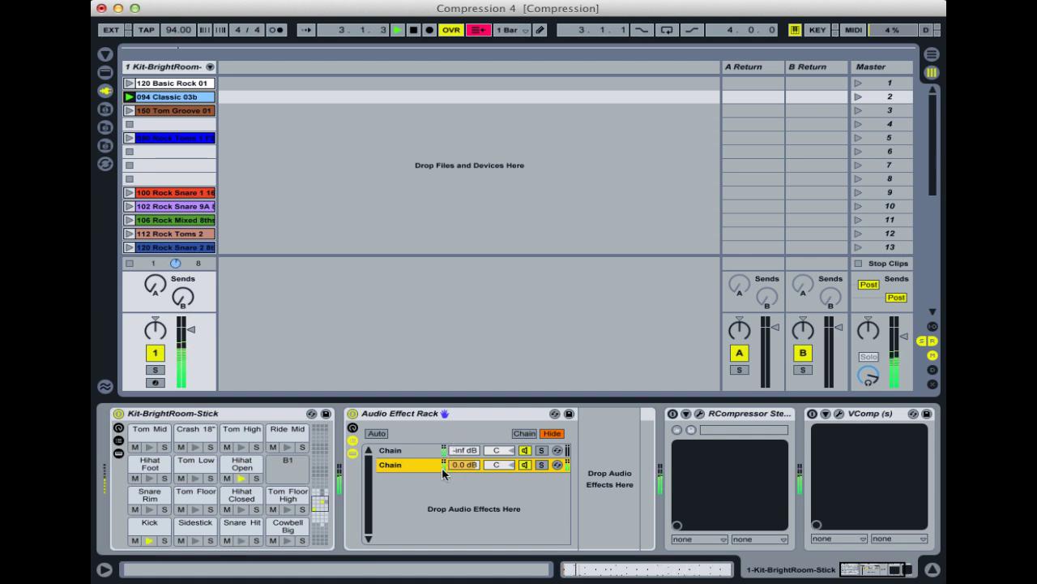
Lower the dry chain to -inf dB and raise the compressed chain's volume to -4.6 dB.
click(464, 451)
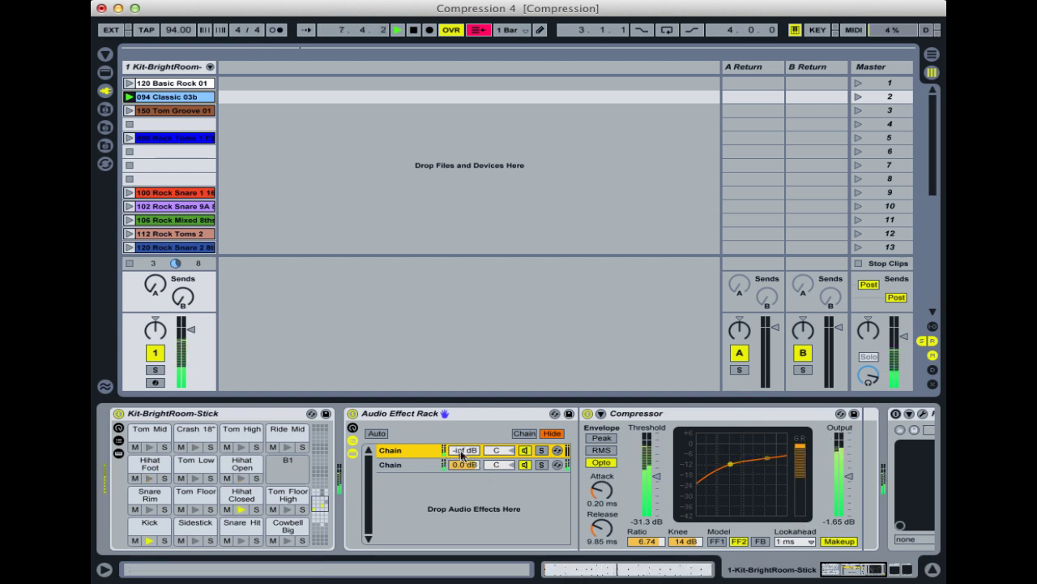
drag(464, 450, 476, 503)
drag(467, 450, 466, 431)
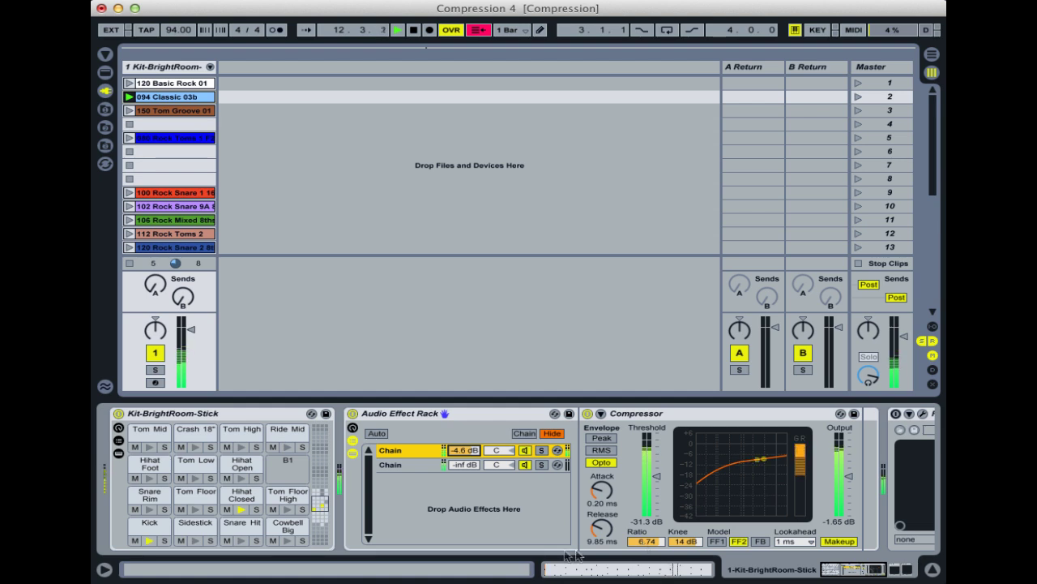
Set the Compressor's knee to 15 dB, its threshold to -29.3 dB and its attack to 0.27 ms.
click(603, 531)
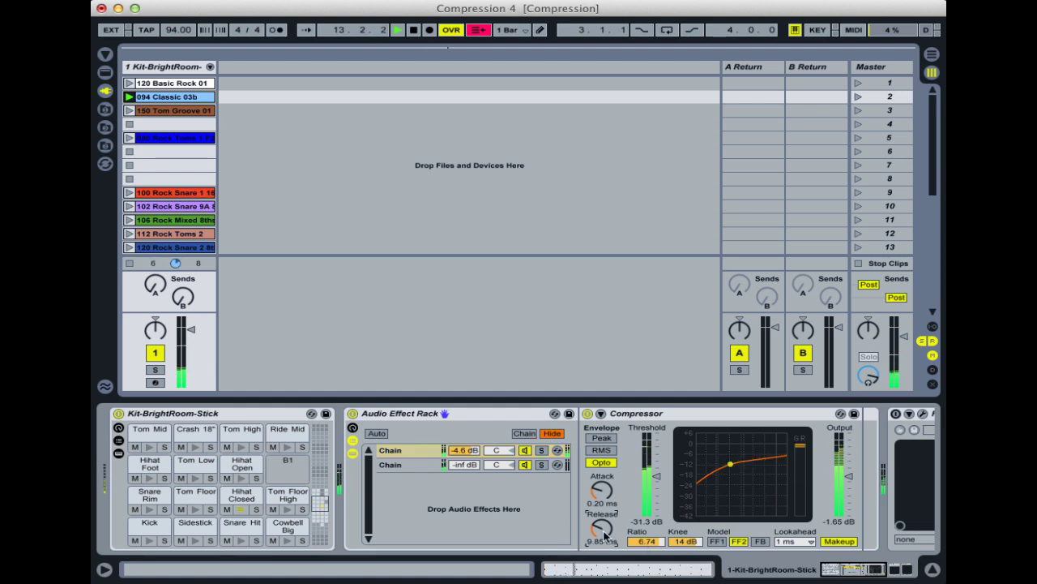
click(653, 543)
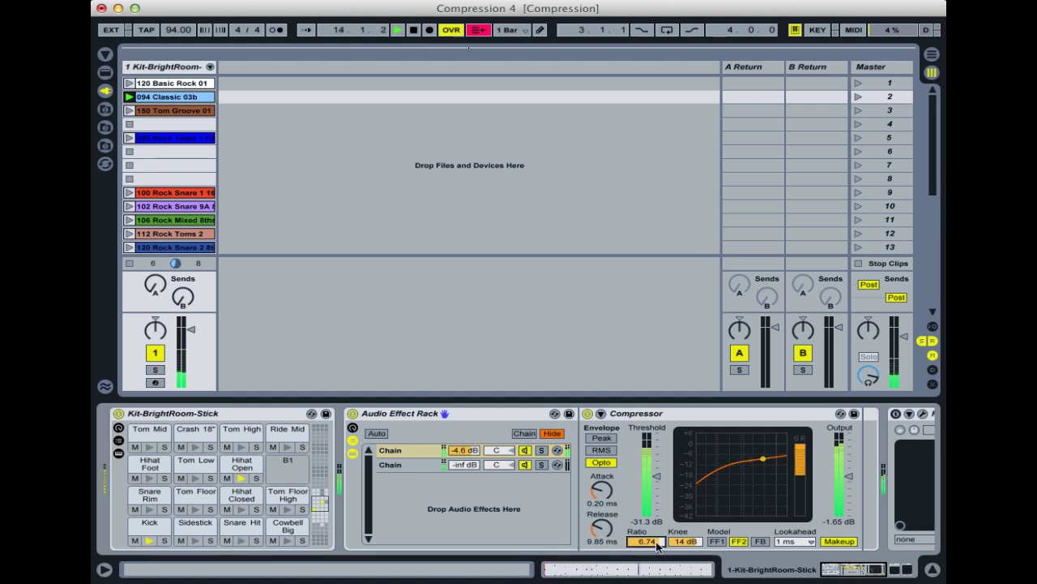
click(685, 541)
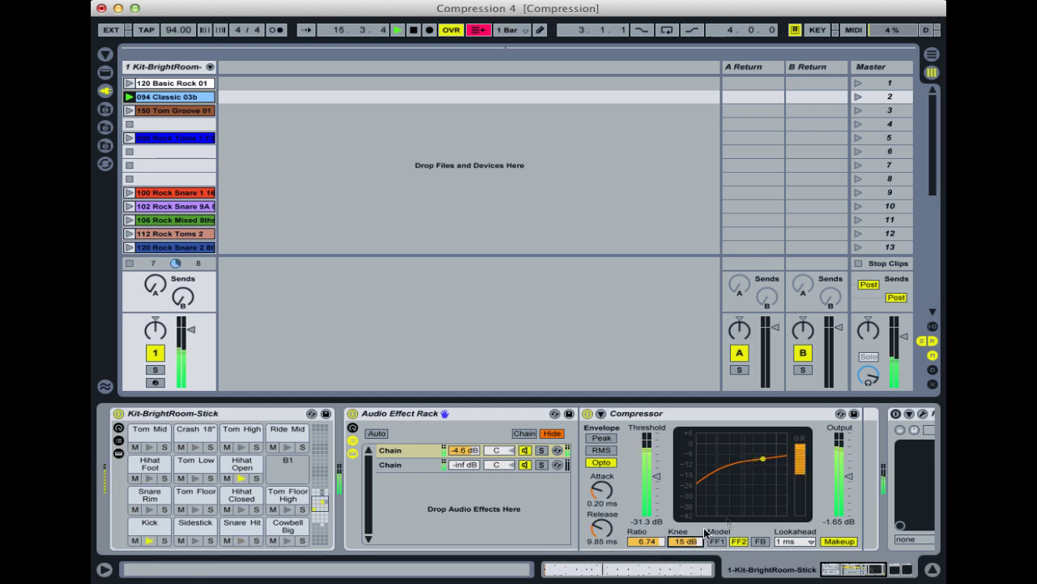
click(604, 463)
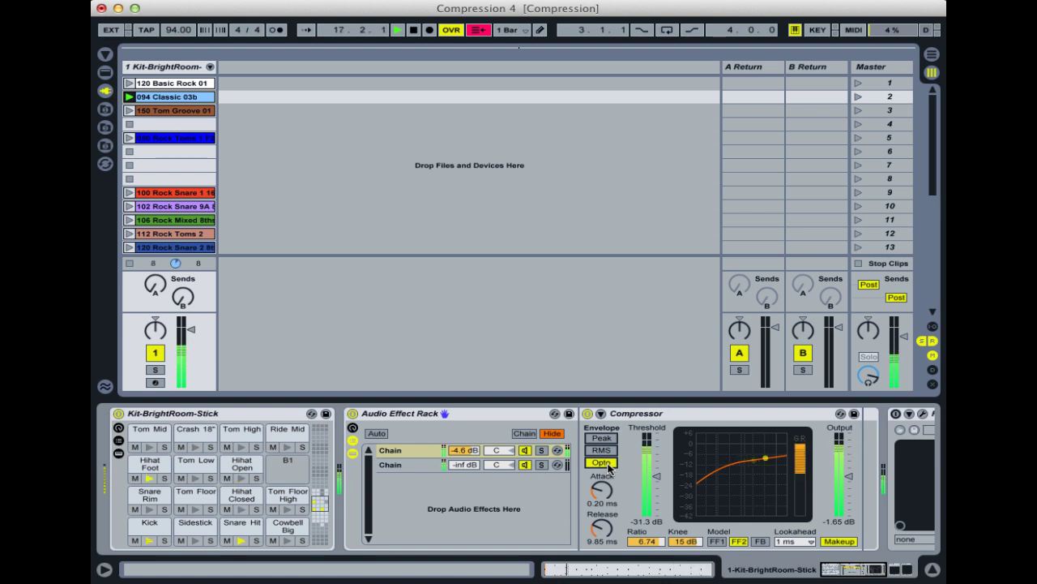
drag(655, 481, 656, 475)
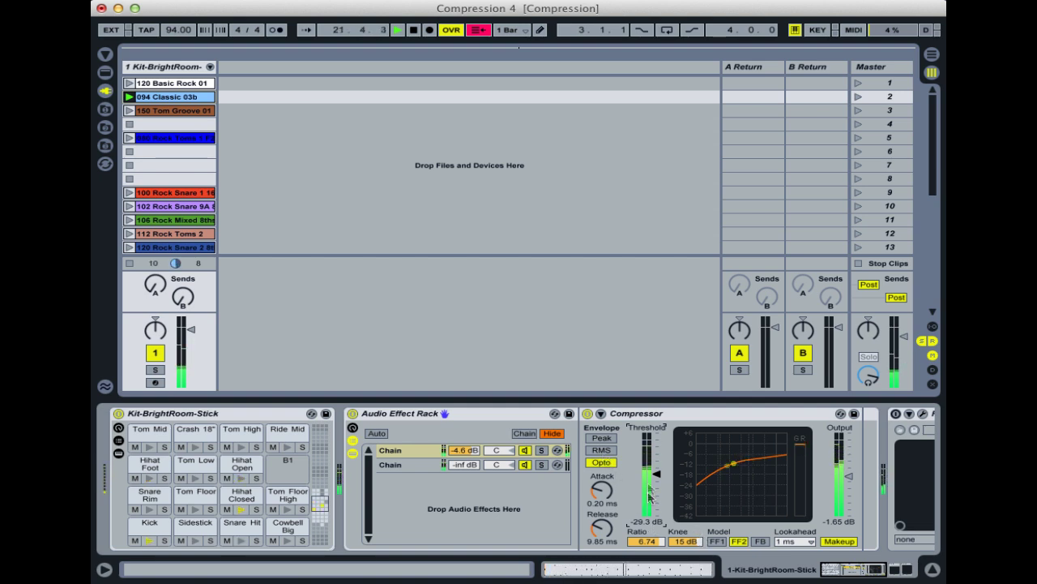
drag(604, 489, 606, 488)
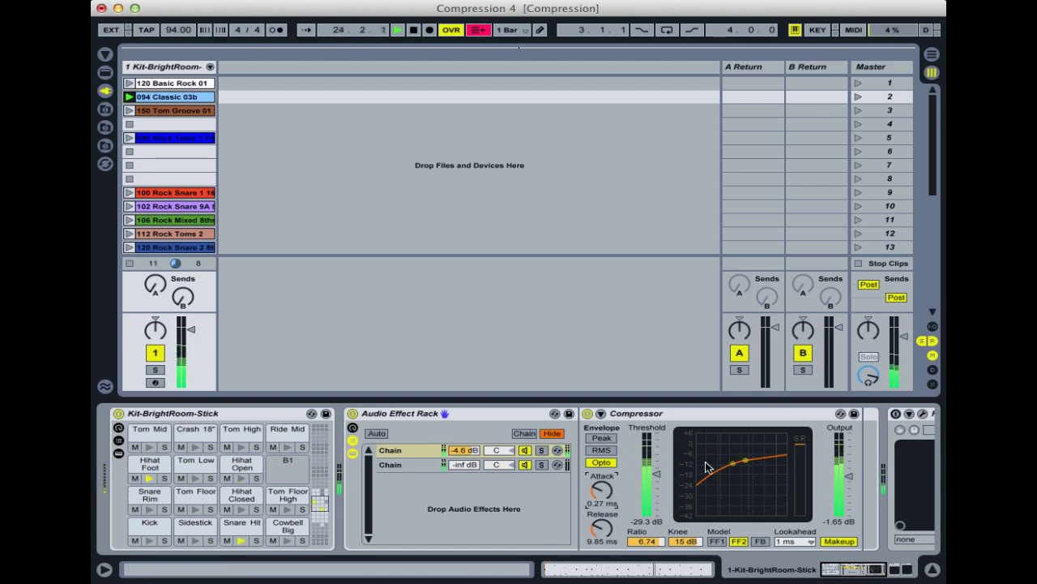
click(693, 541)
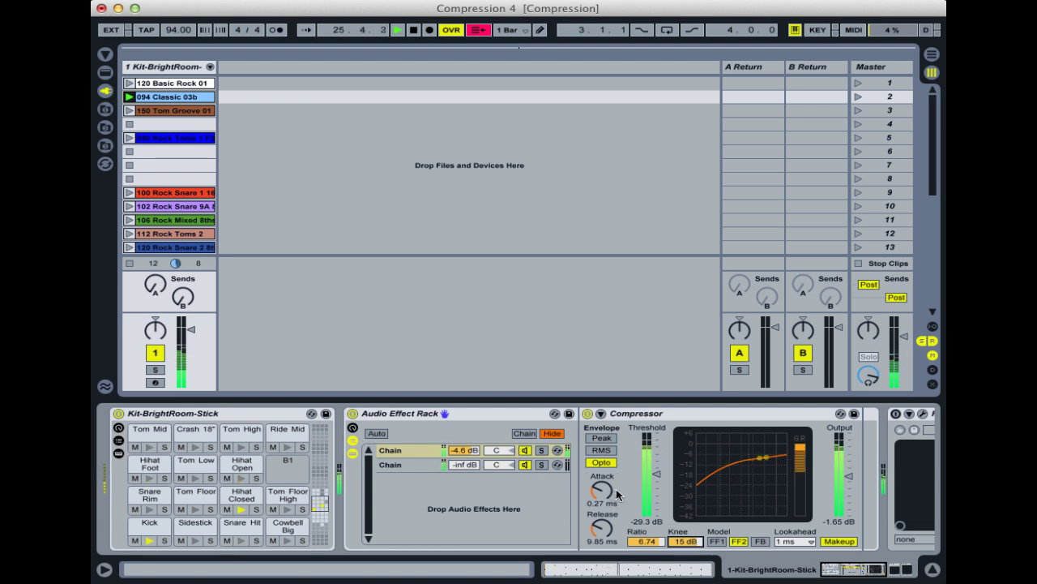
Blend the rack's chains by setting the dry chain to 3.8 dB and the compressed chain to -6.0 dB.
mouse_move(463, 450)
mouse_down()
mouse_move(464, 487)
mouse_move(464, 450)
mouse_up()
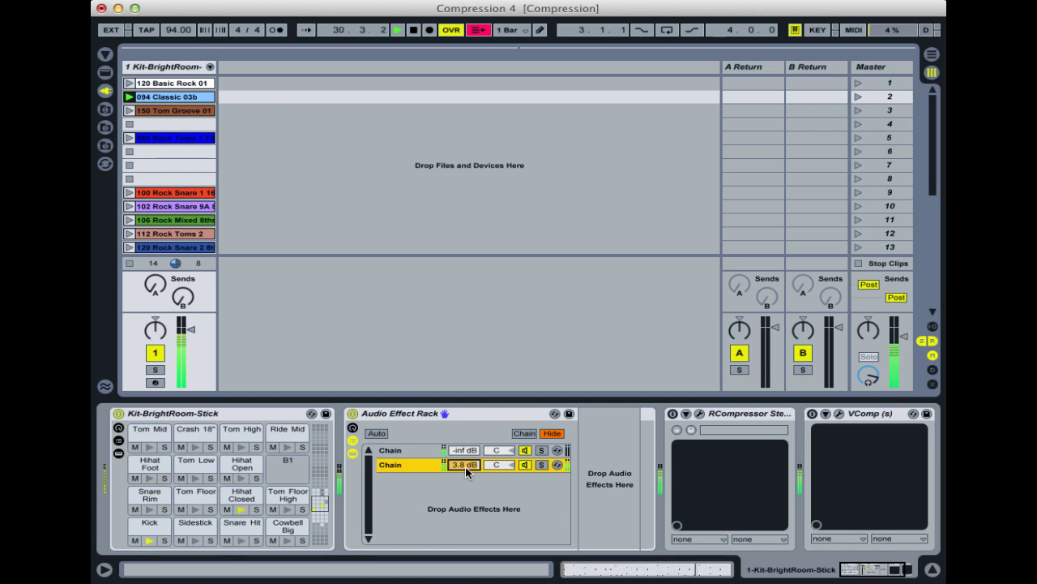
click(421, 451)
drag(464, 456, 464, 433)
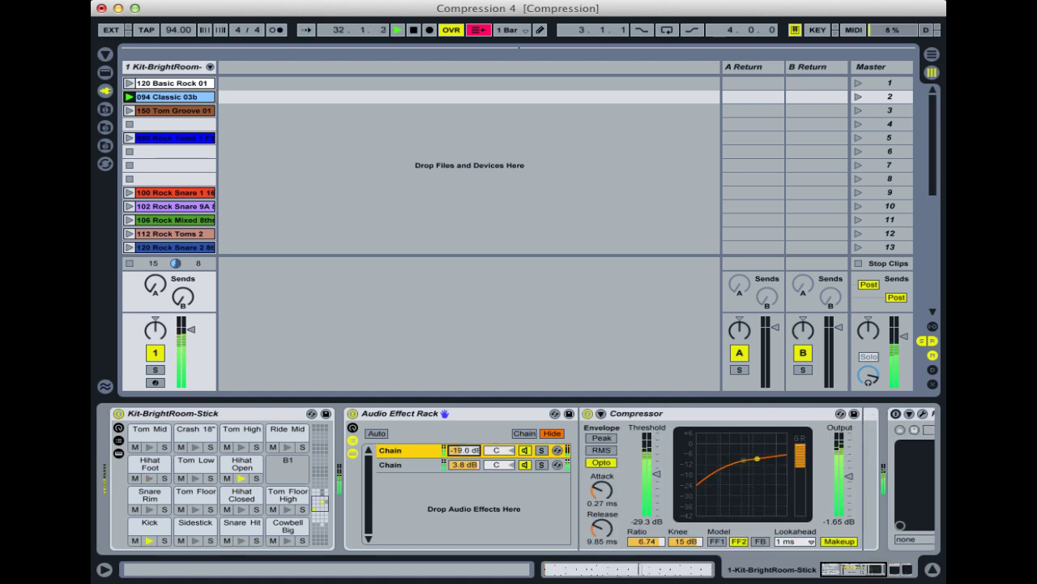
drag(464, 434, 465, 428)
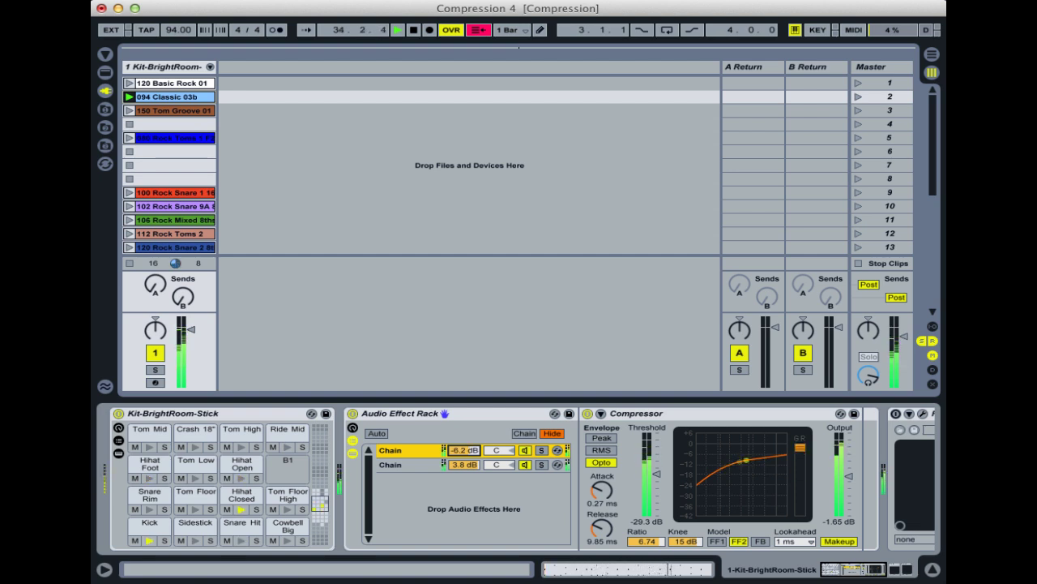
drag(464, 428, 464, 460)
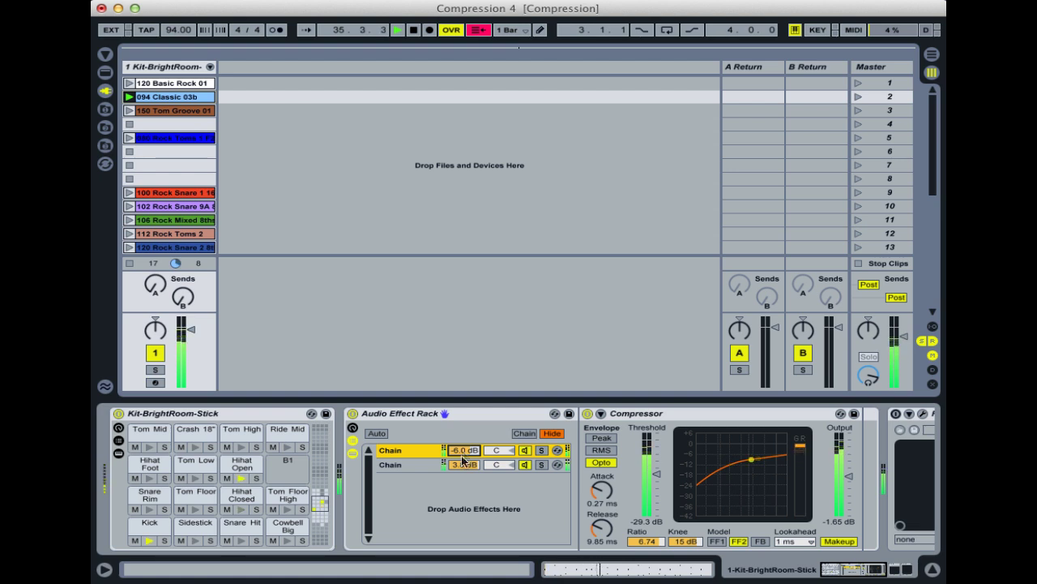
click(405, 467)
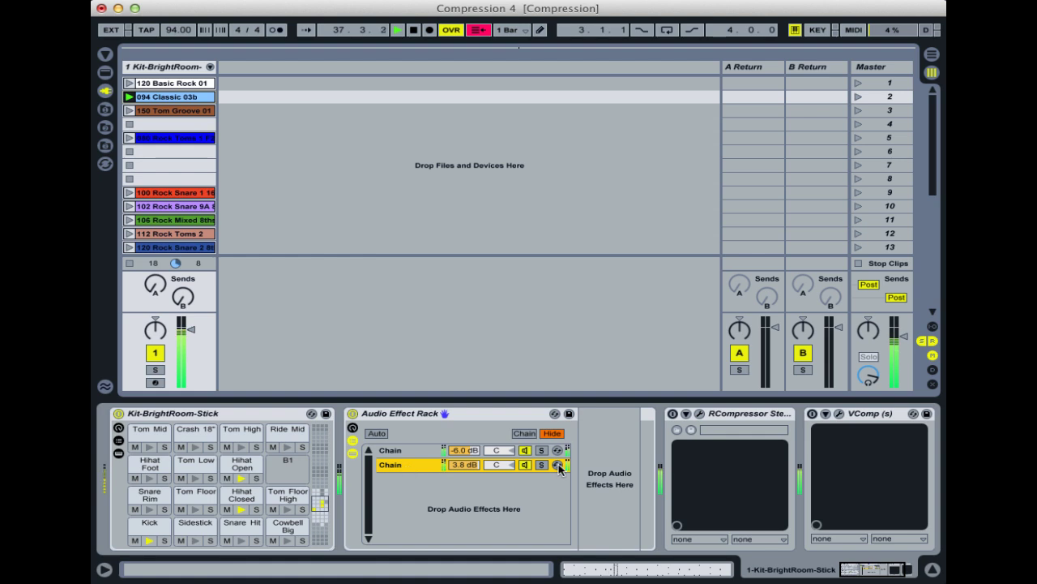
click(415, 450)
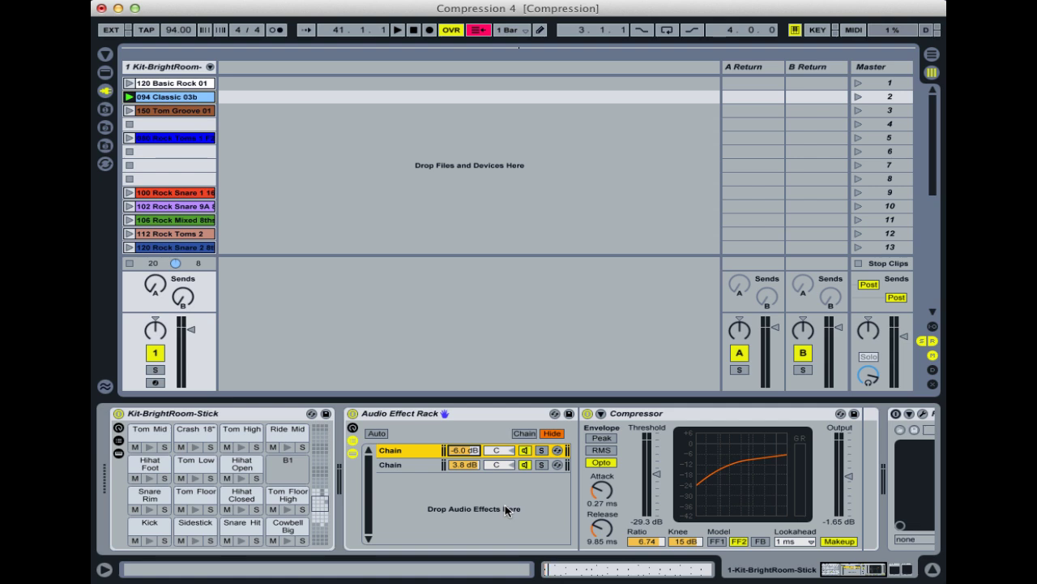
Turn off the Audio Effect Rack and copy its Compressor onto return track A.
click(353, 413)
click(395, 414)
click(627, 417)
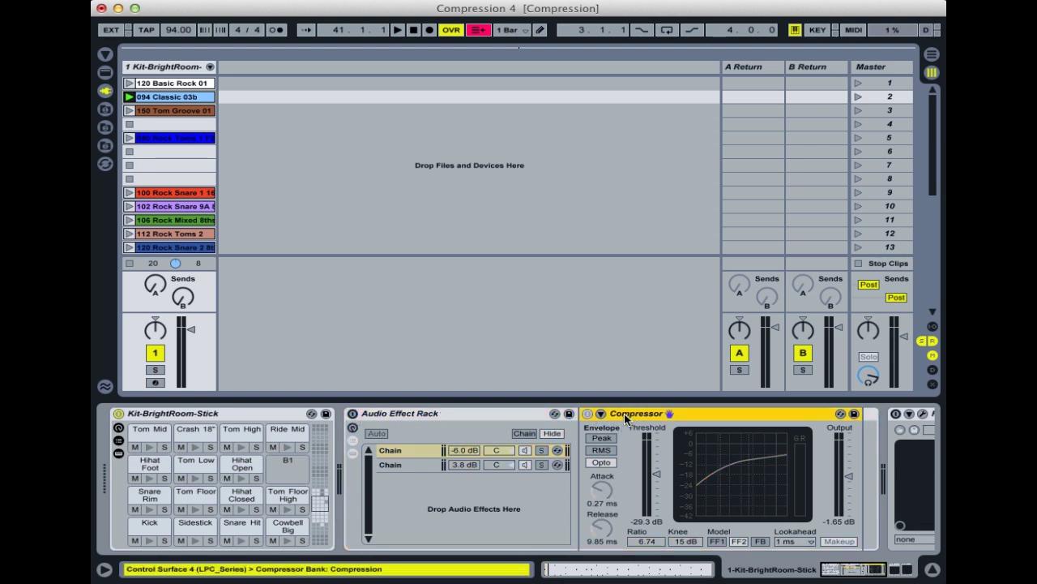
click(752, 70)
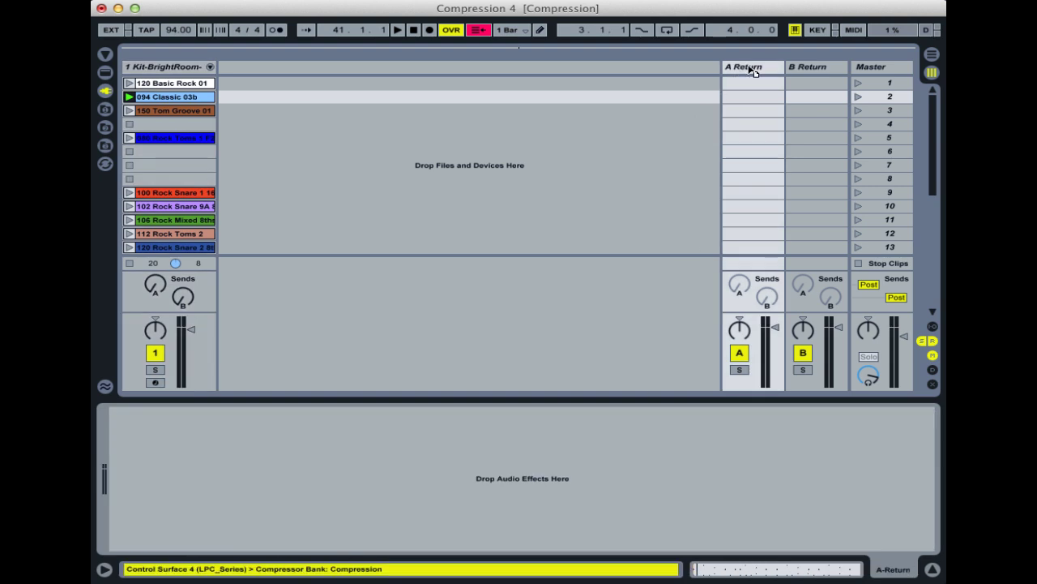
key(super+v)
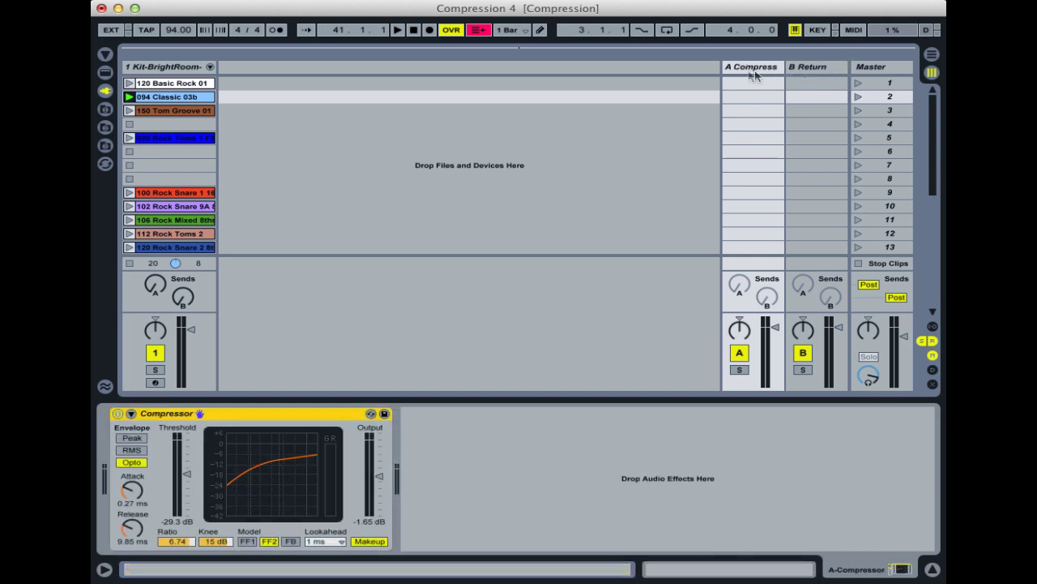
right_click(701, 72)
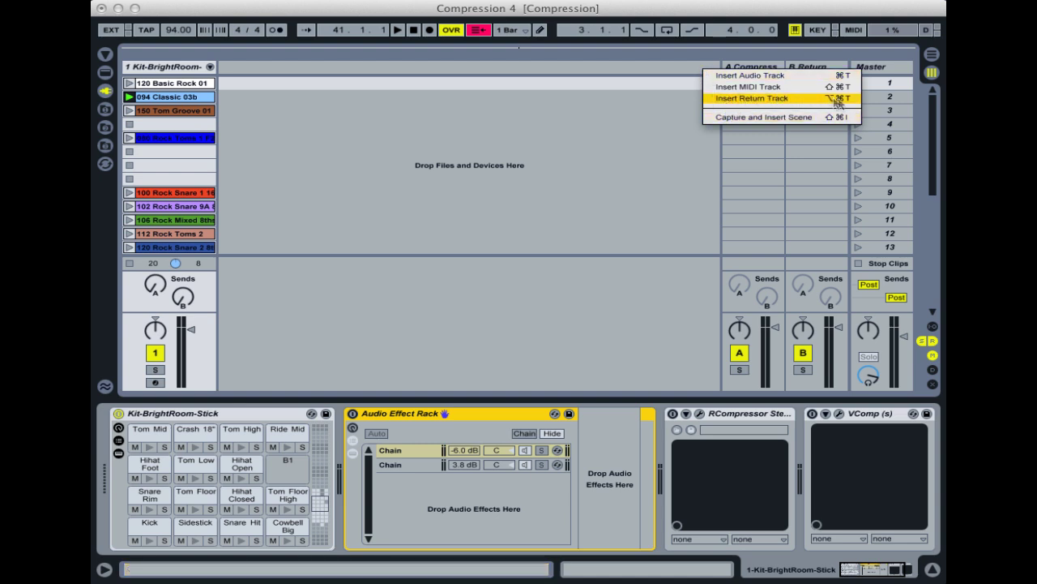
click(655, 125)
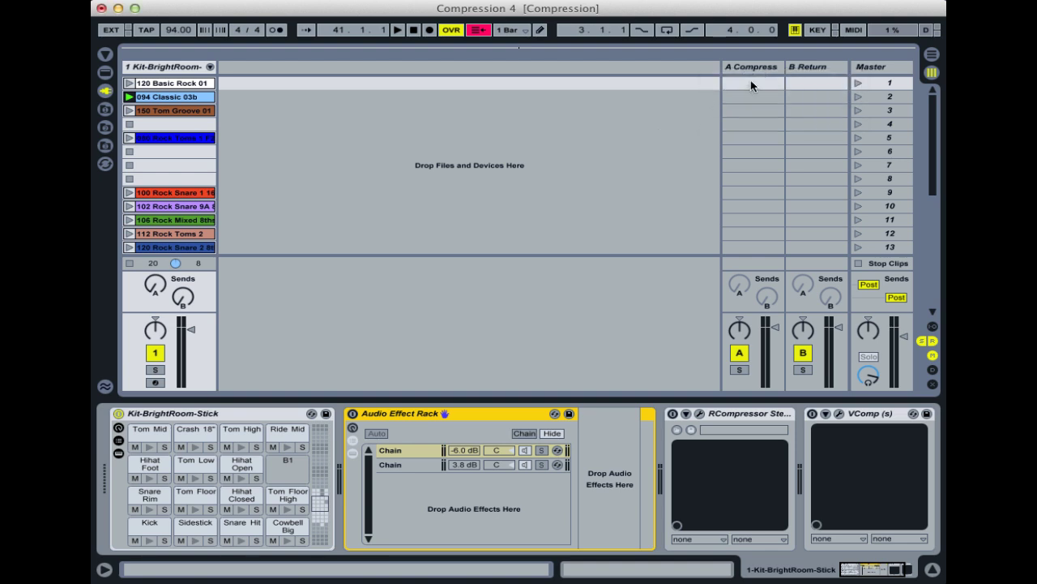
click(749, 70)
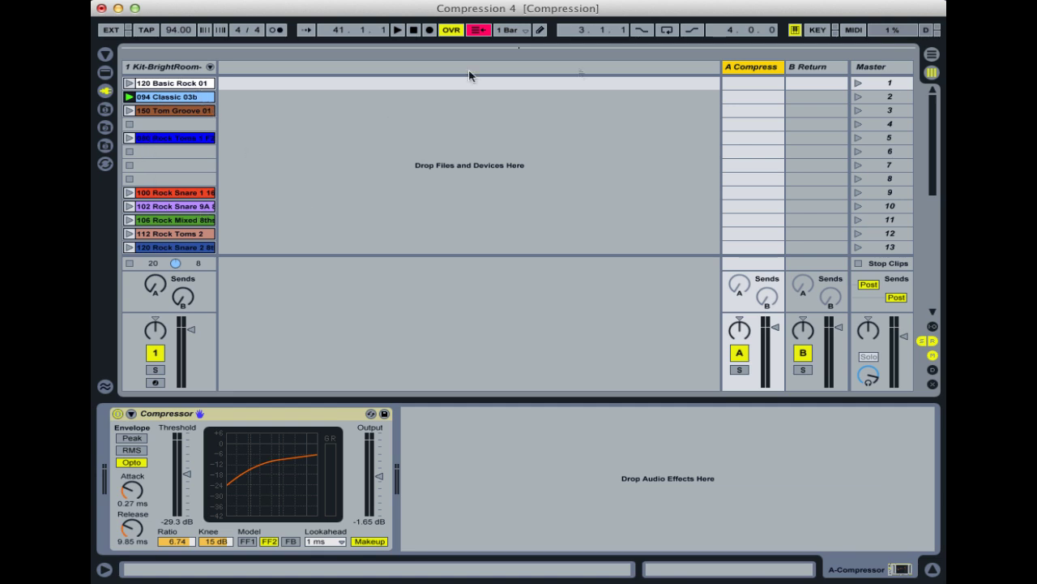
Make send A pre-fader, raise the drum track's send A, and play with the track volume at -inf dB to audition only the return.
click(155, 284)
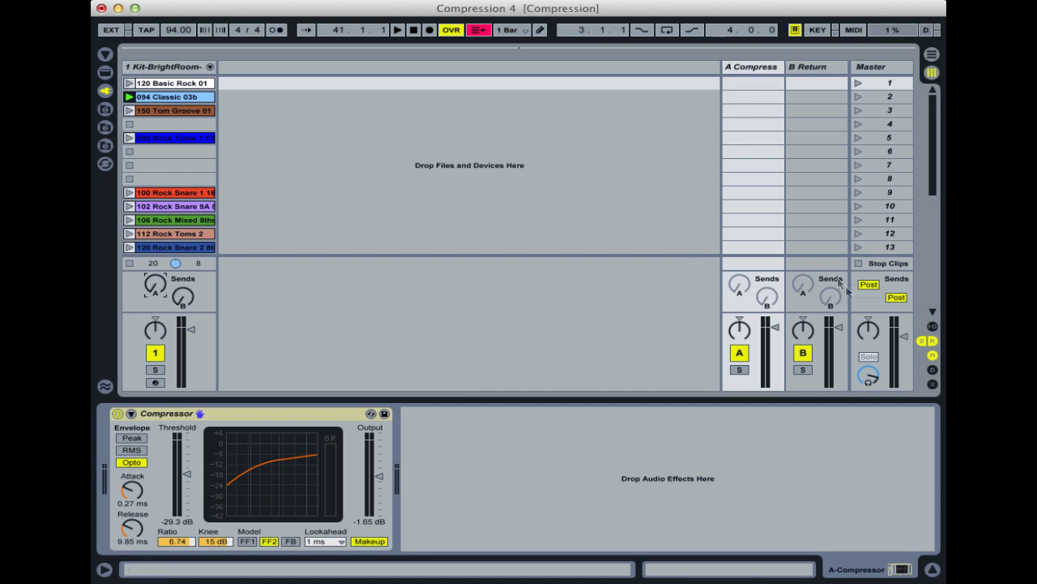
click(868, 285)
drag(156, 288, 156, 285)
drag(191, 330, 192, 387)
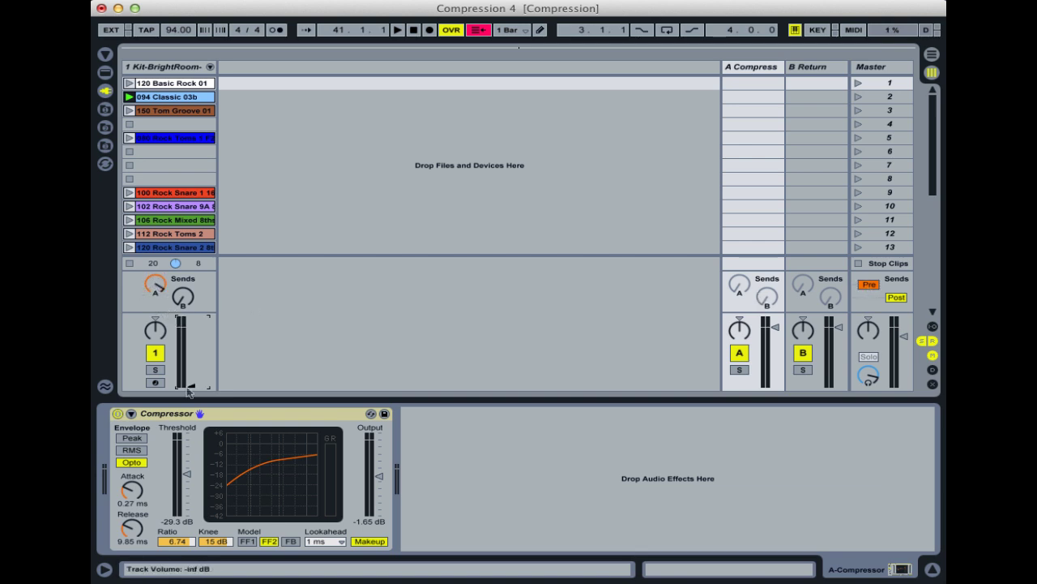
click(403, 30)
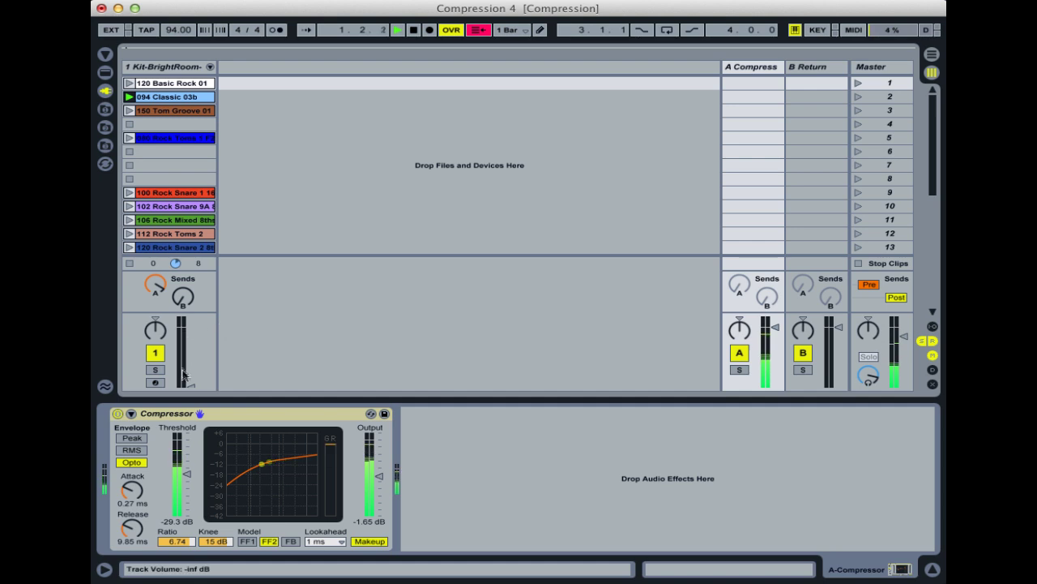
Restore the drum track's volume with send A turned down, blend in the compressed return by raising send A, and stop playback.
drag(155, 284, 156, 220)
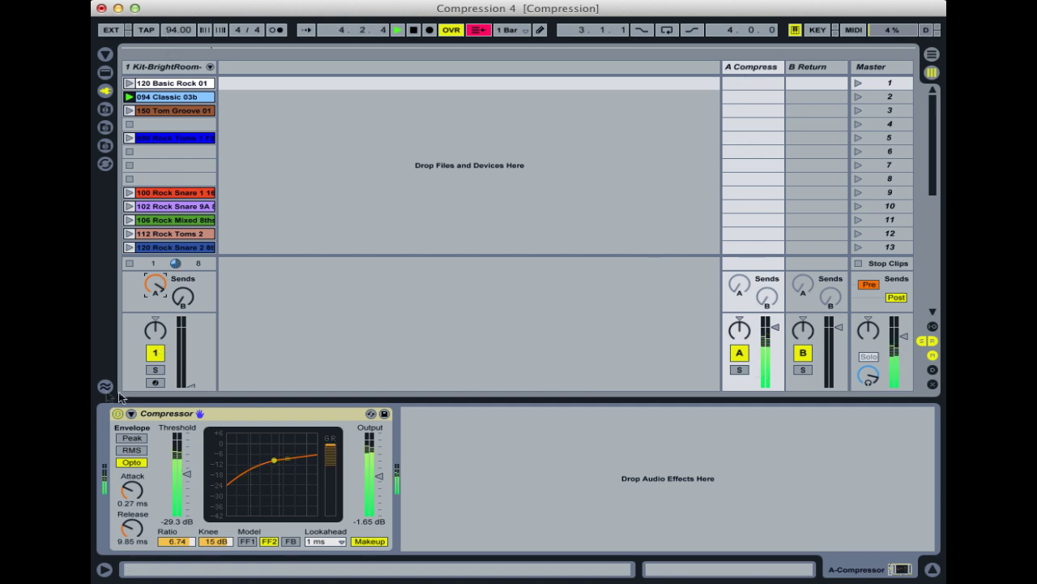
drag(156, 284, 155, 316)
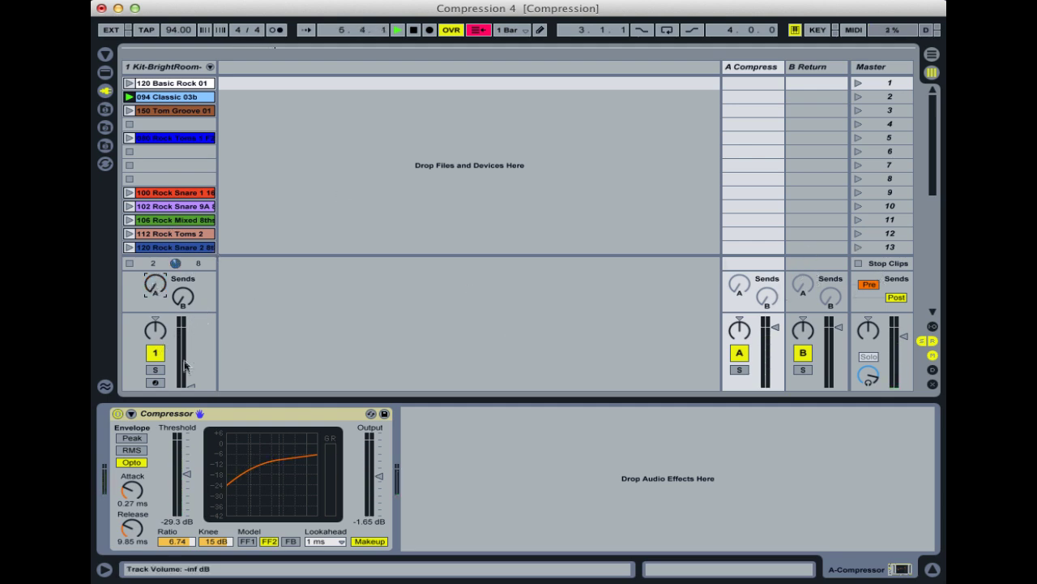
drag(192, 384, 191, 318)
drag(155, 284, 155, 245)
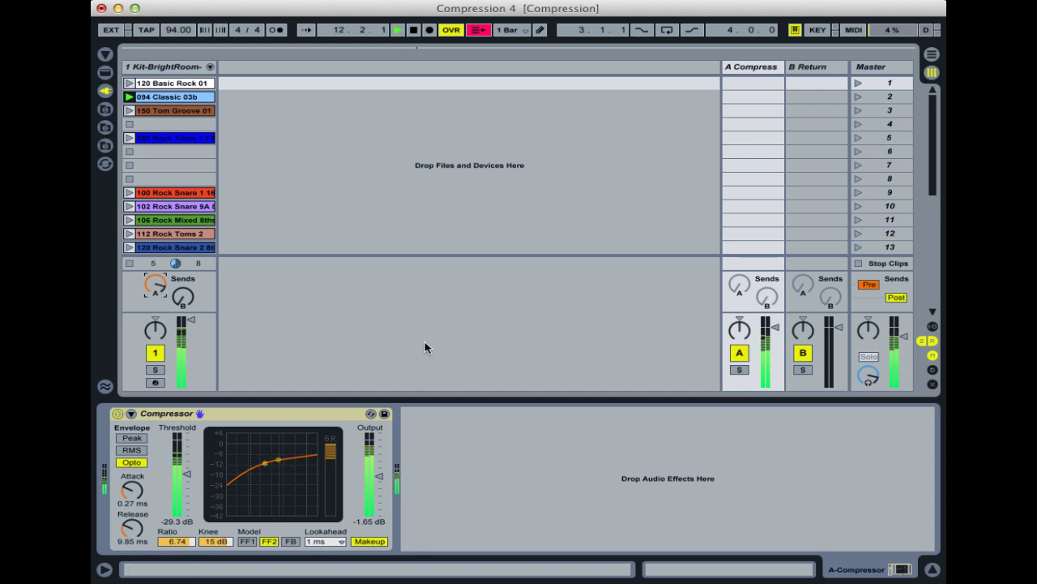
key(space)
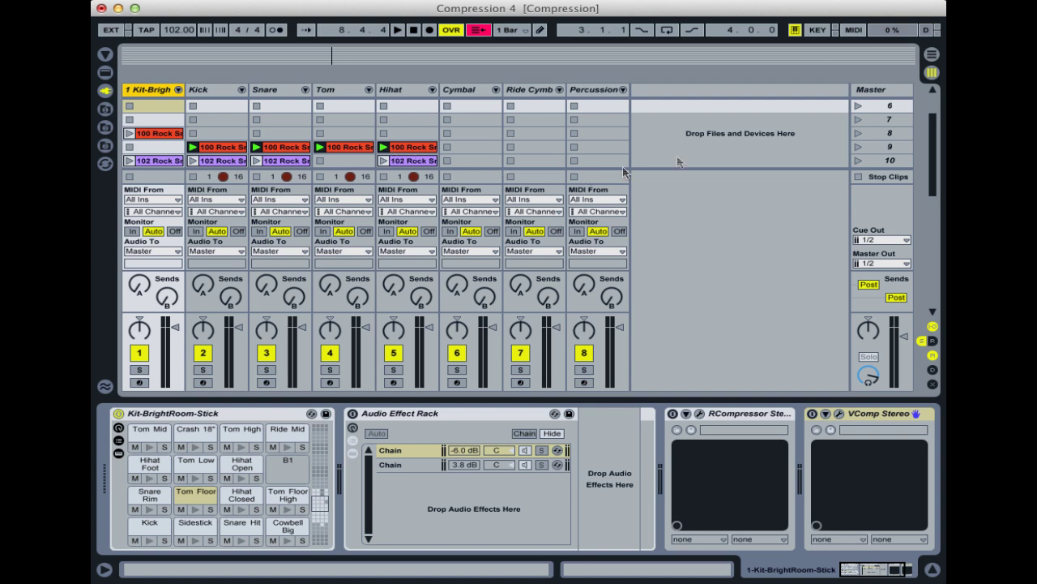
Insert two audio tracks and route the output of the Kick through Percussion tracks to 9-Audio.
right_click(697, 131)
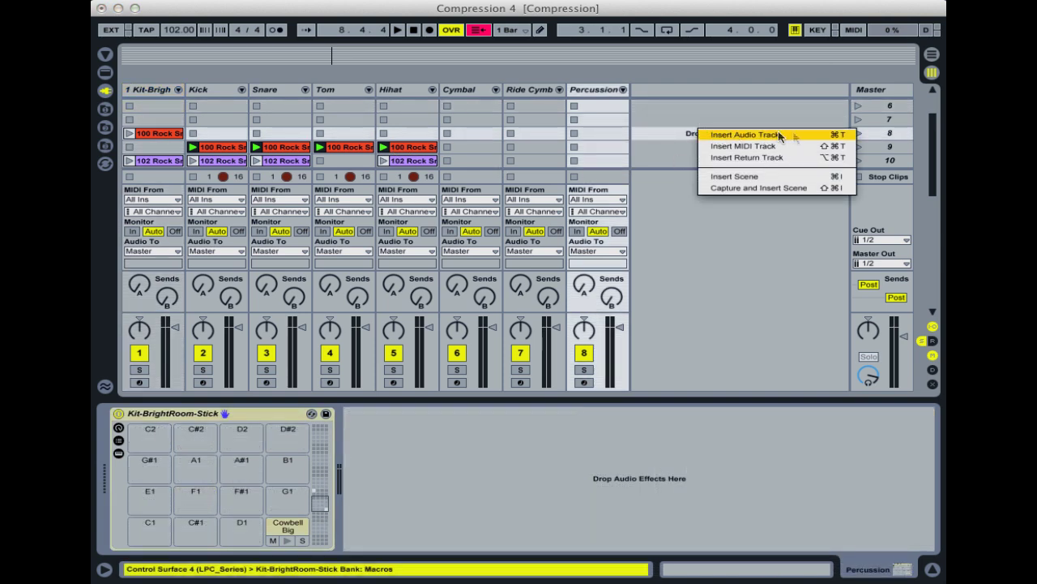
click(778, 135)
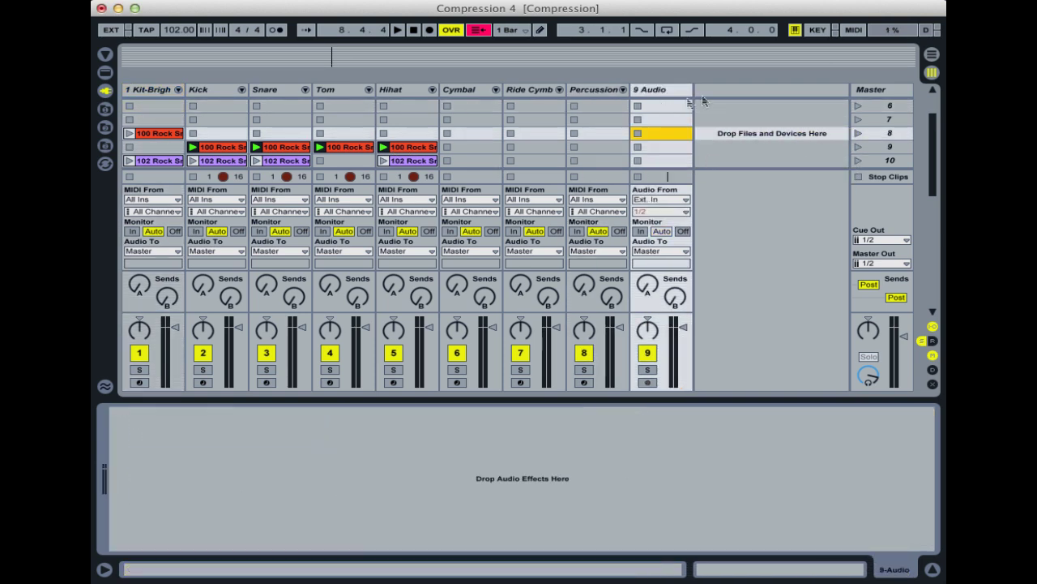
click(219, 89)
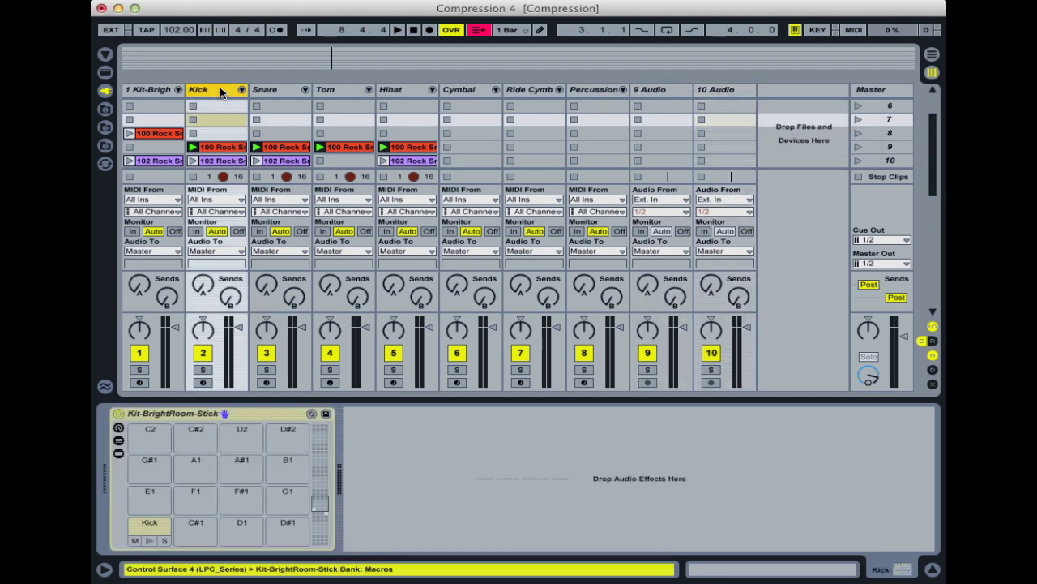
shift+click(599, 89)
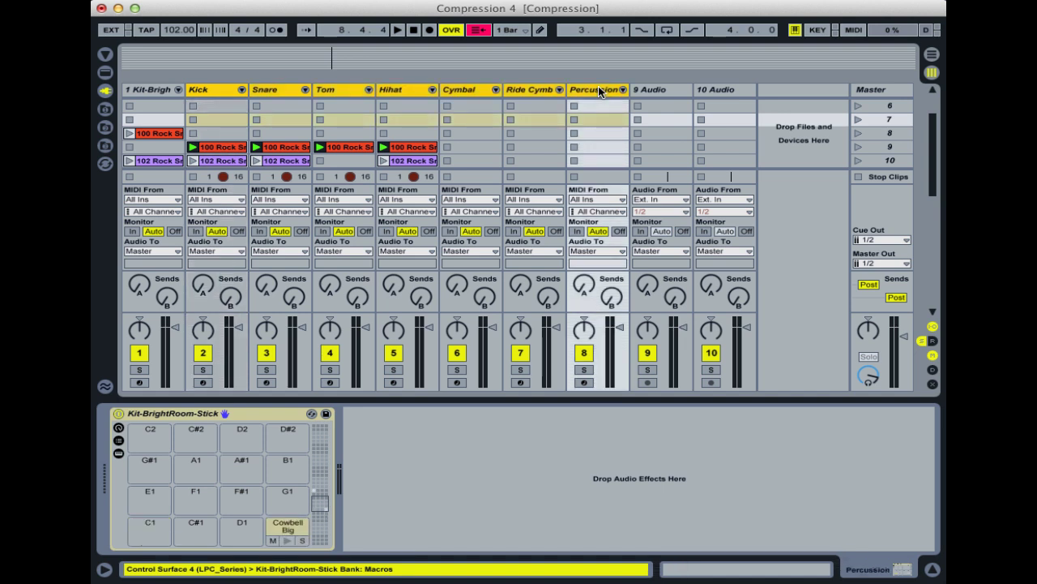
click(219, 251)
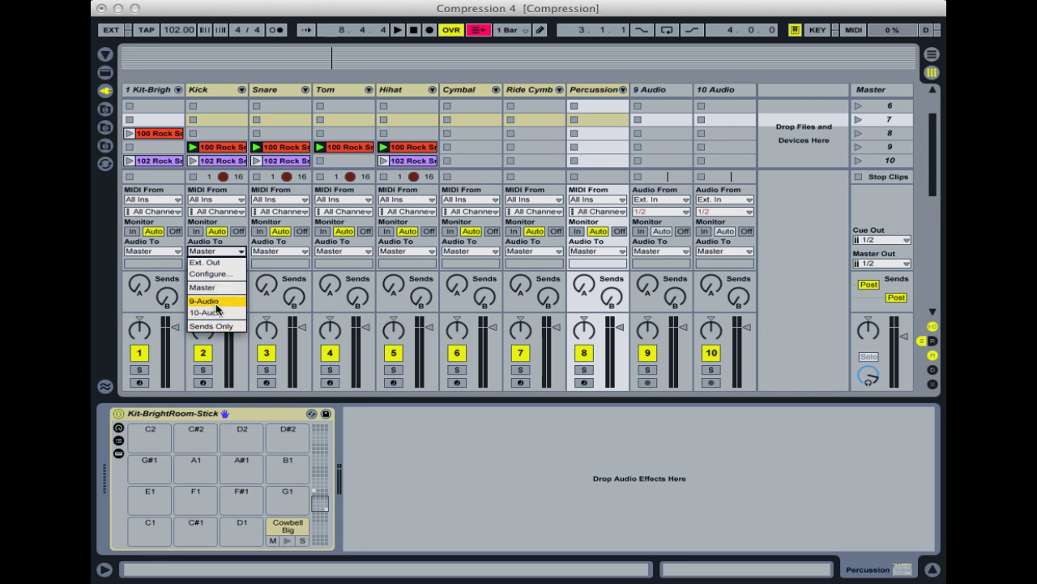
click(216, 303)
Rename the first new audio track as "Drums bus" and the second as "Parallel comp".
click(655, 91)
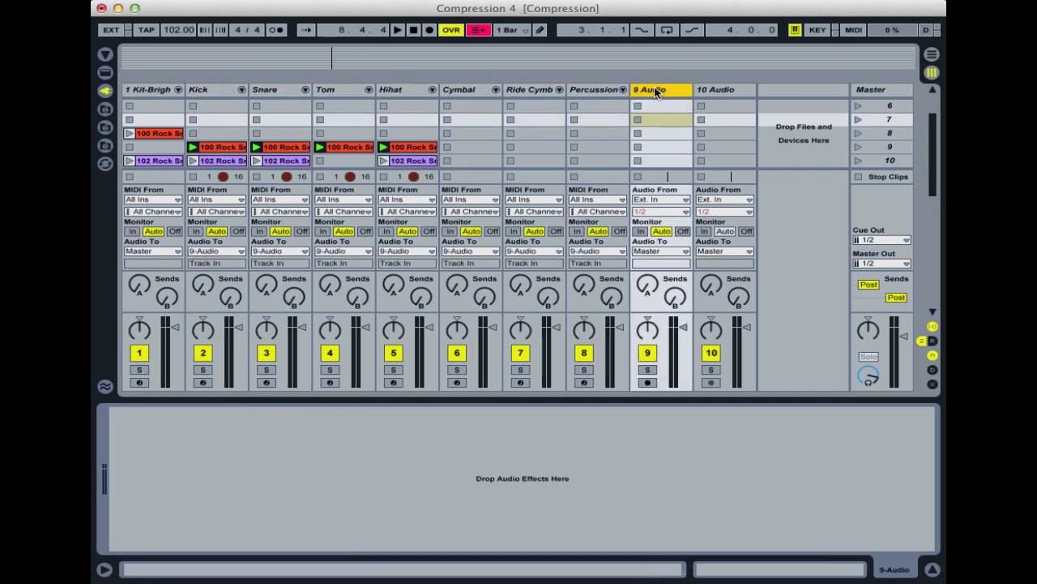
text(Drums bus)
key(Return)
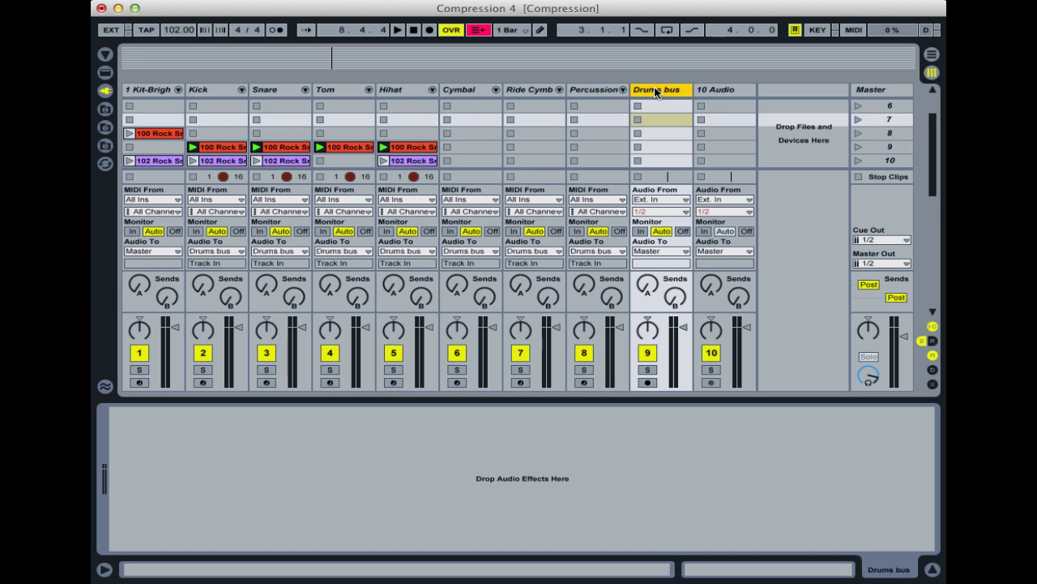
click(735, 90)
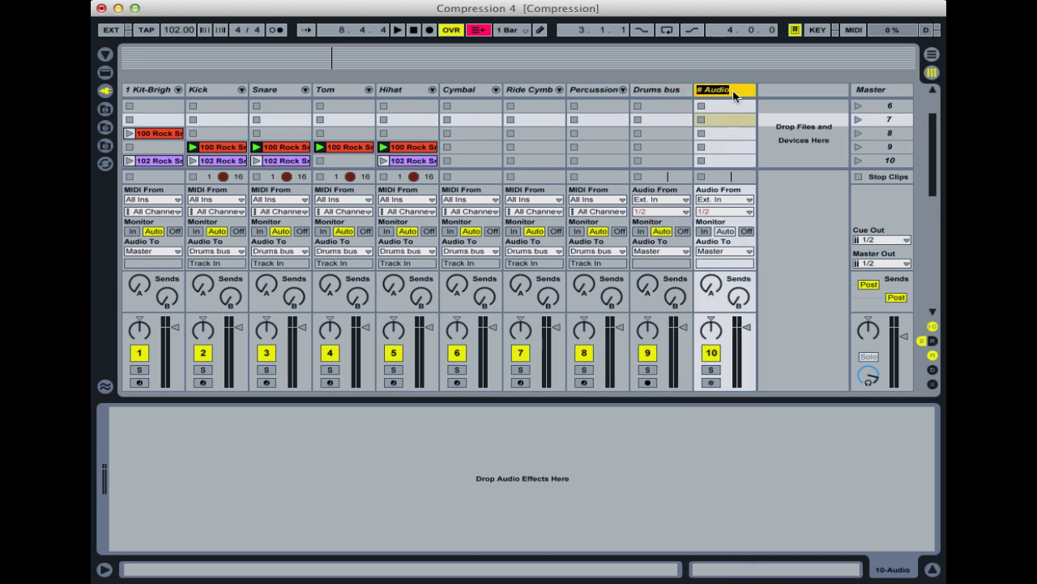
text(Parallel comp)
key(Return)
Color the Drums bus track green and the Parallel comp track blue.
right_click(674, 89)
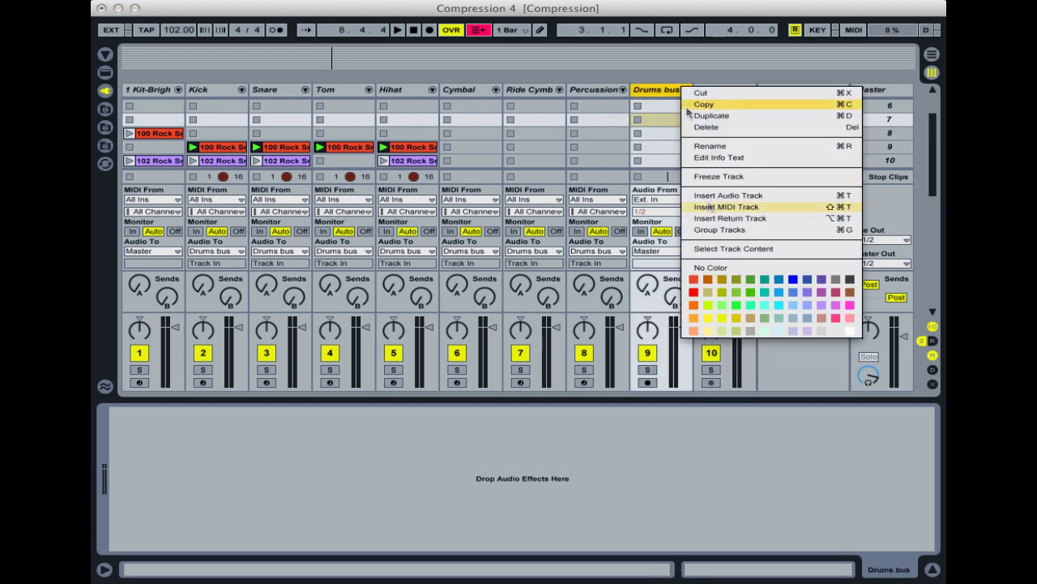
click(731, 292)
right_click(729, 89)
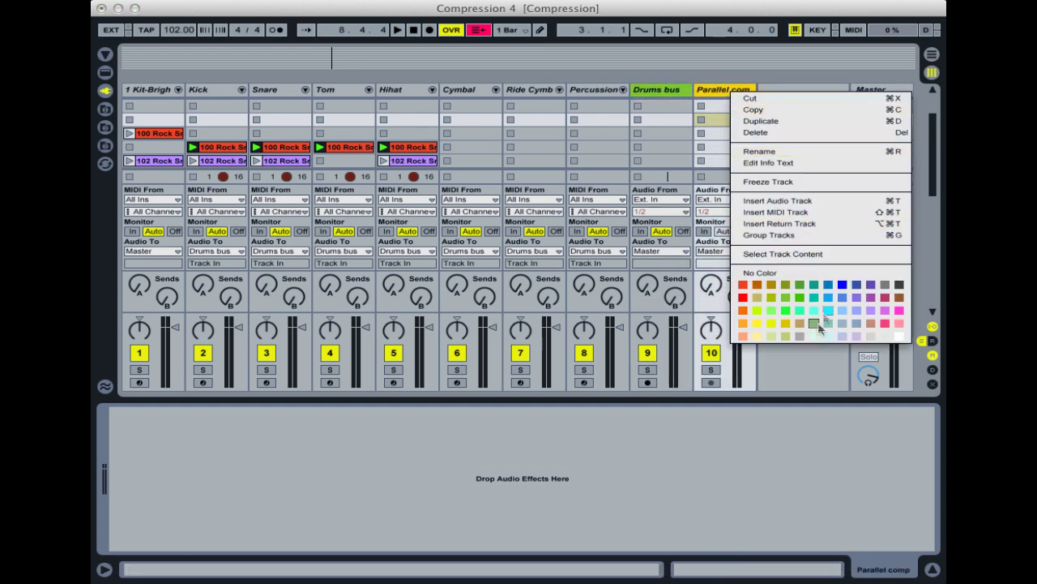
click(817, 328)
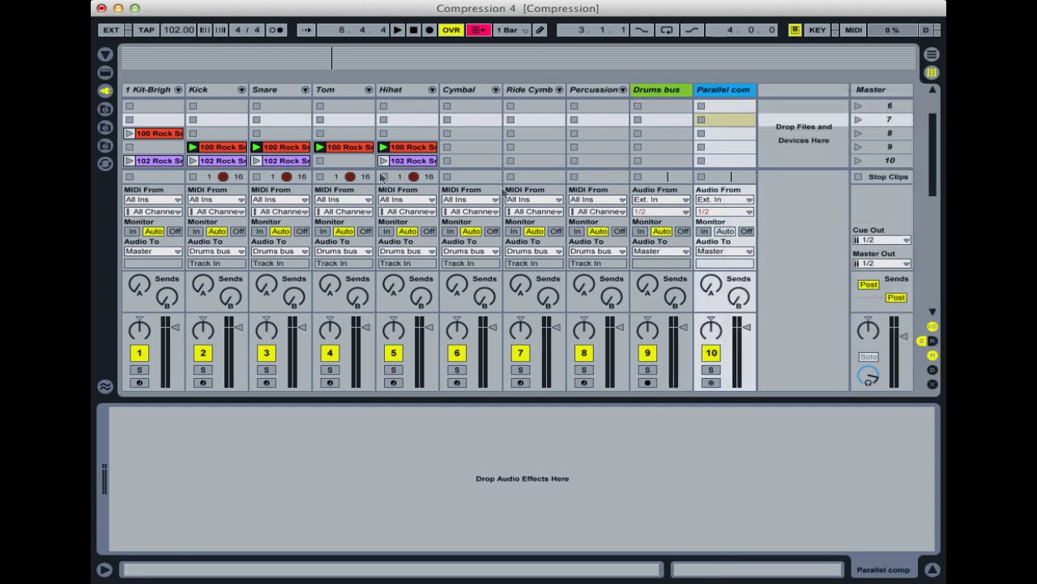
Deactivate the original kit track and play the drums with Drums bus monitoring set to In, stopping playback at the end.
click(139, 353)
key(space)
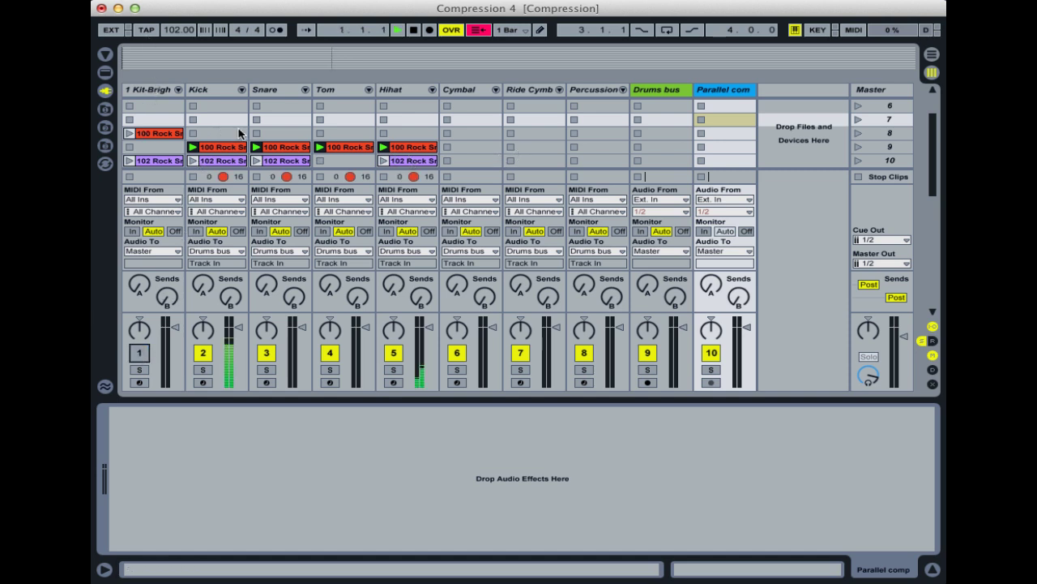
click(641, 231)
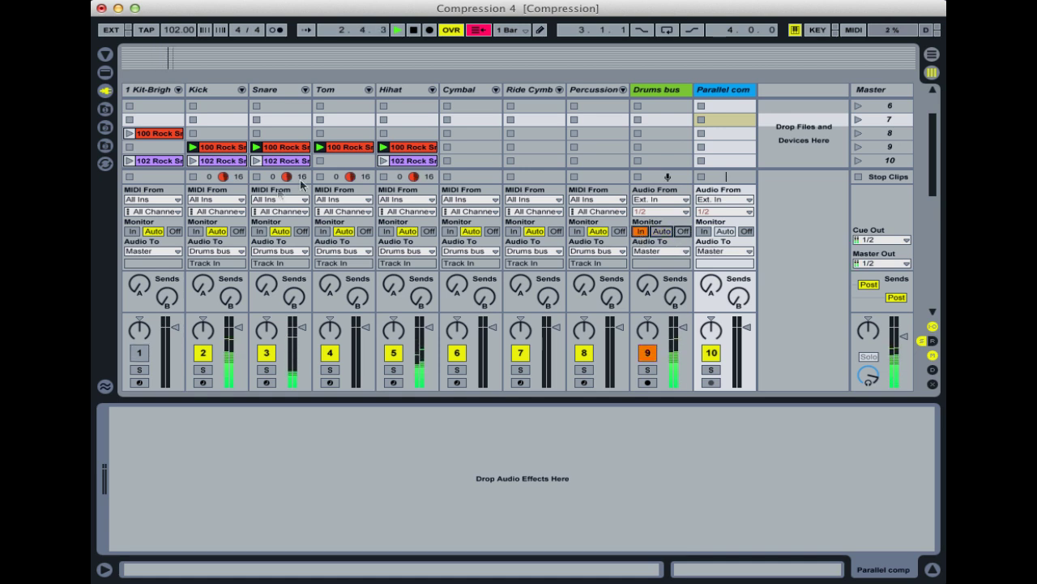
key(space)
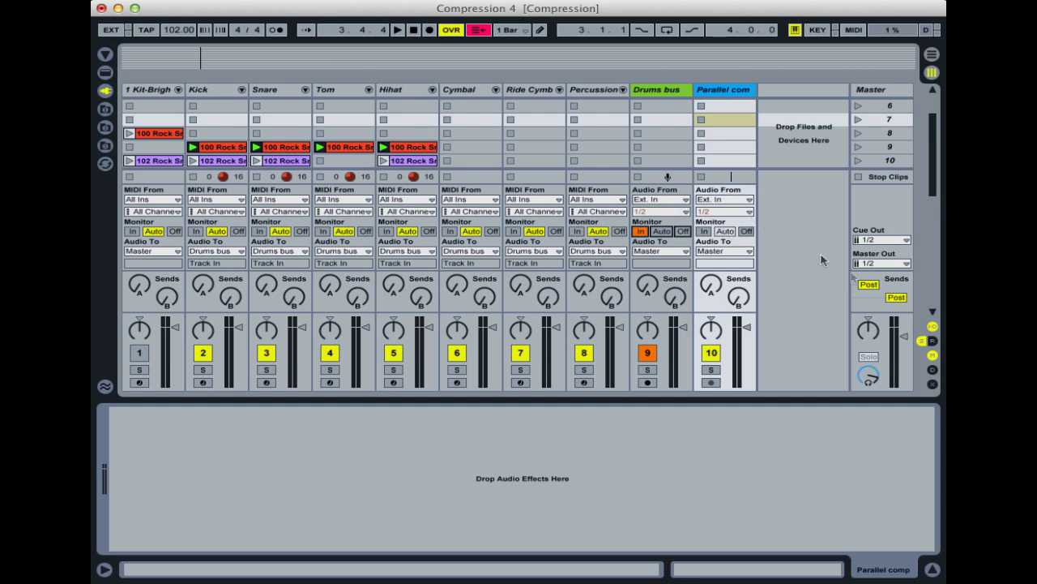
Hide and show the In/Out routing section again, and resume playback with Drums bus monitored on In.
click(933, 327)
click(932, 328)
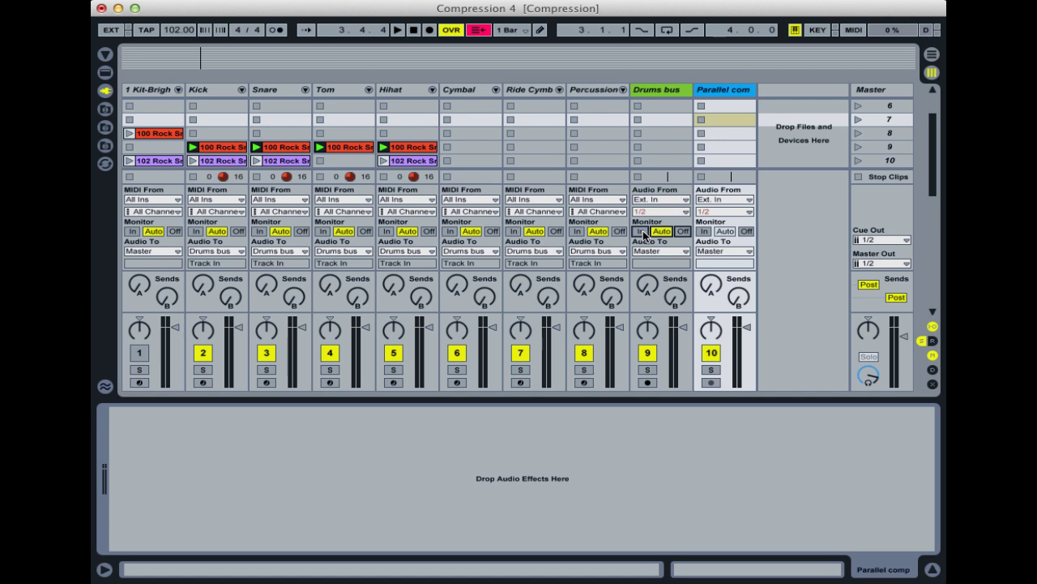
key(space)
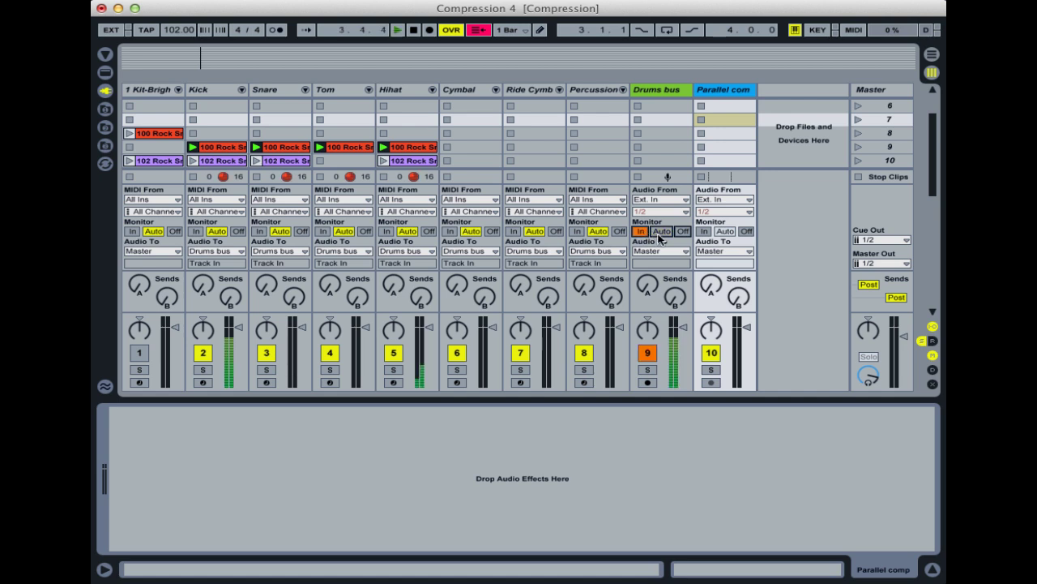
Set Parallel comp to receive audio from Drums bus with monitoring on In, and pull its volume all the way down.
click(657, 94)
click(716, 92)
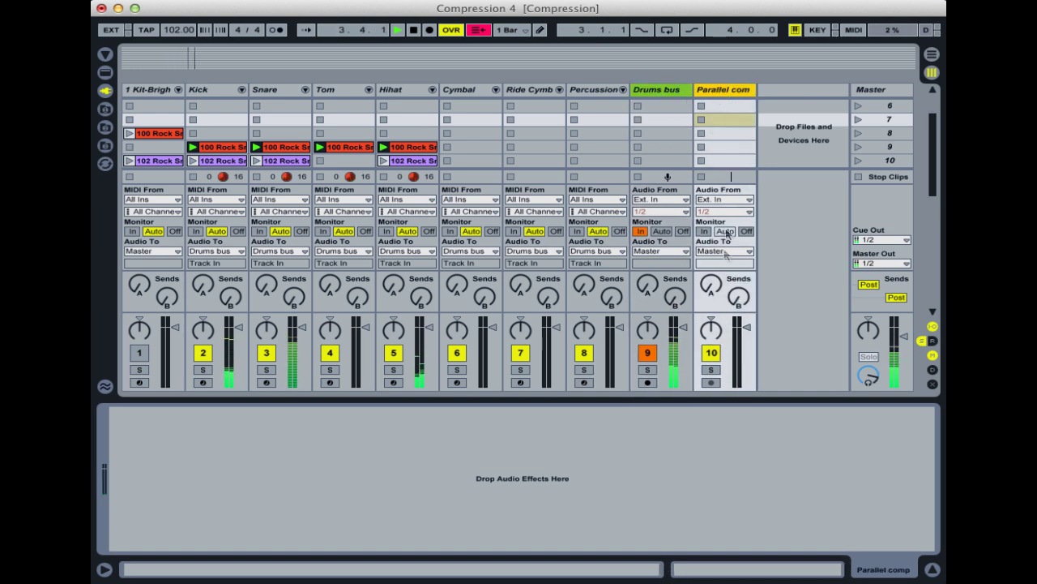
click(730, 201)
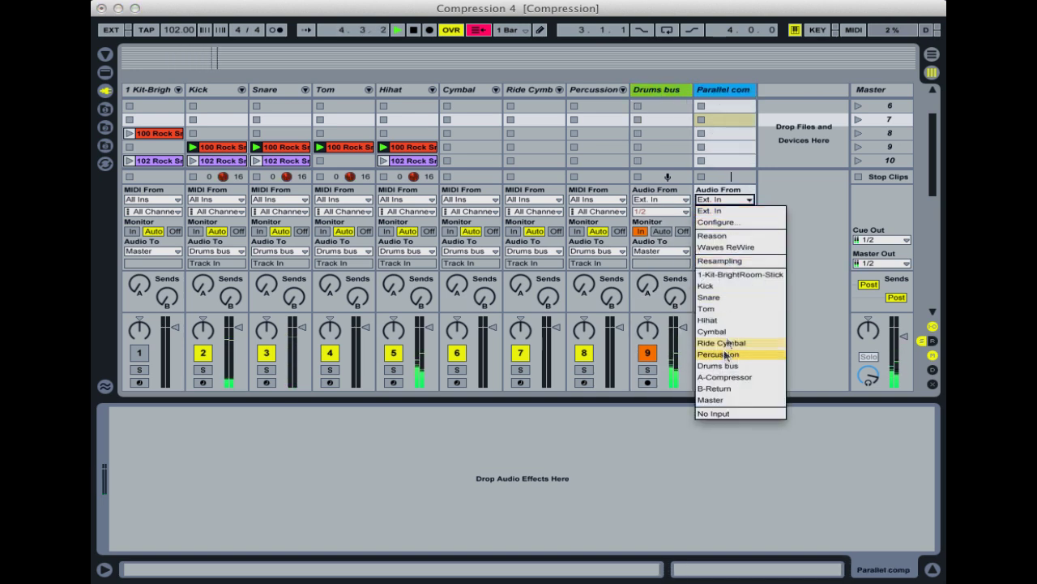
key(Escape)
click(724, 199)
click(713, 102)
click(705, 232)
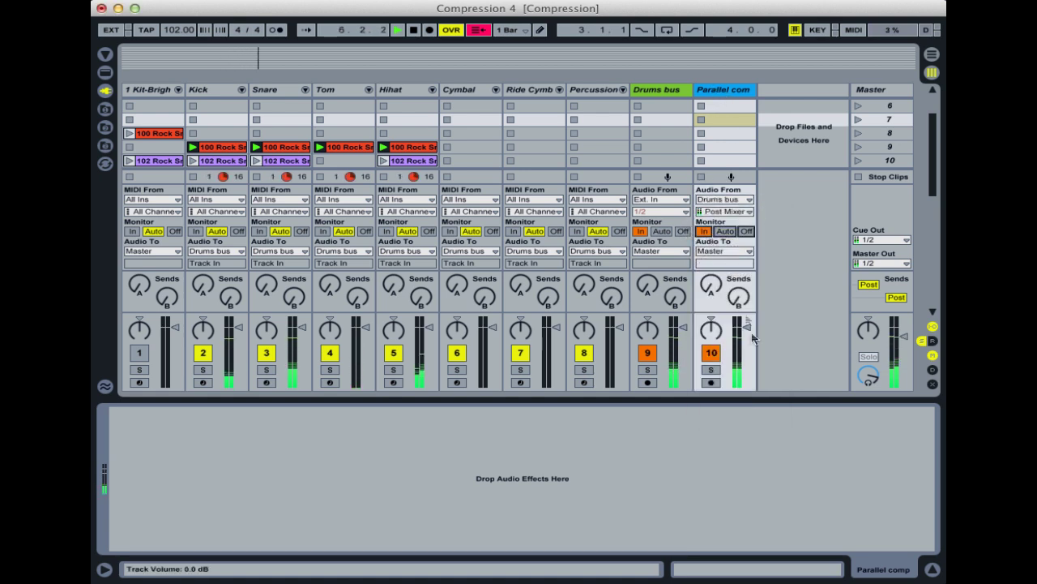
drag(747, 331, 746, 386)
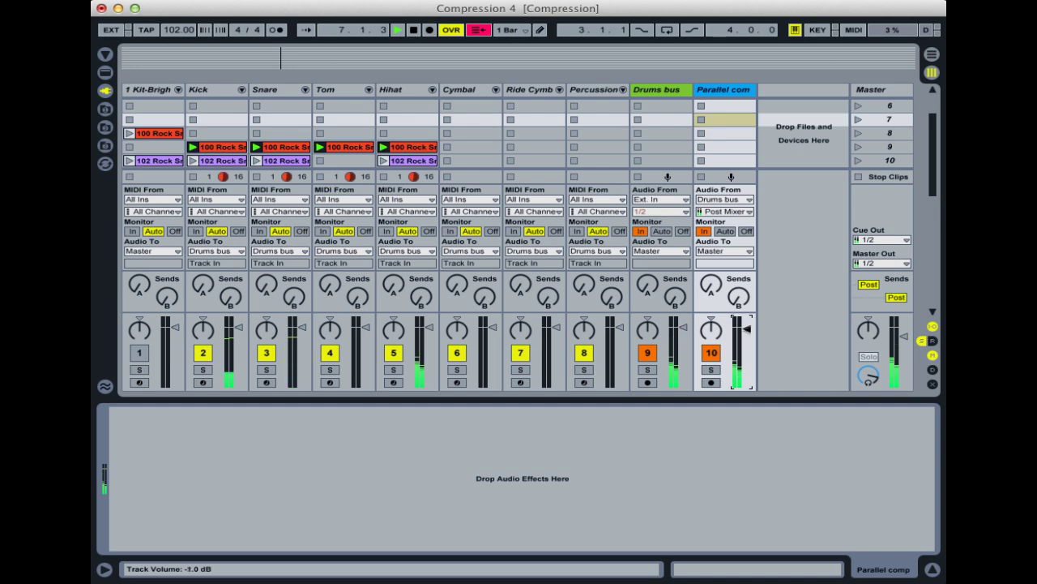
Transfer the RCompressor and VComp Stereo devices from the original kit track to the Parallel comp track.
click(733, 89)
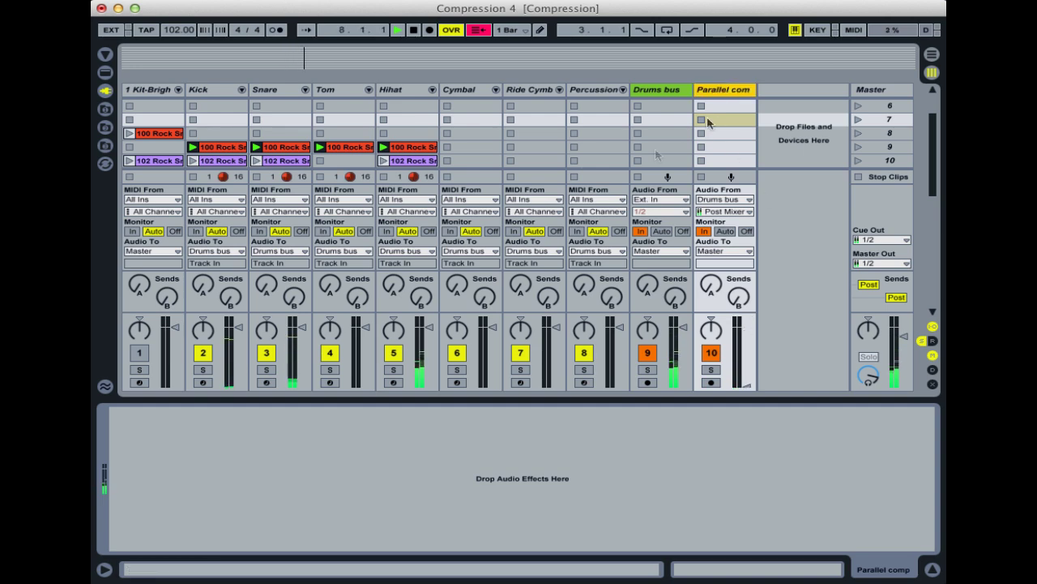
click(145, 91)
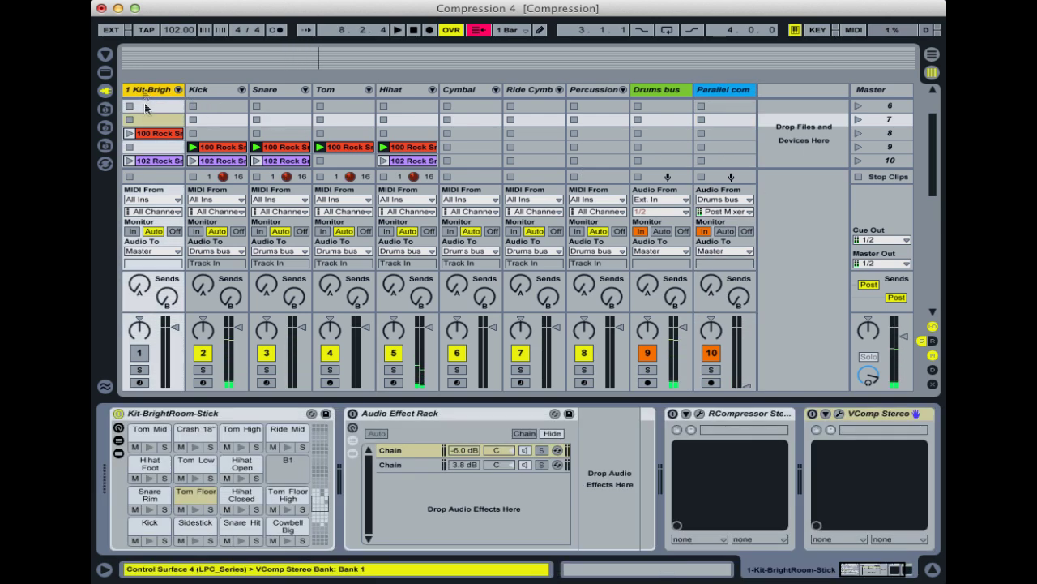
click(713, 423)
shift+click(774, 414)
drag(638, 414, 731, 97)
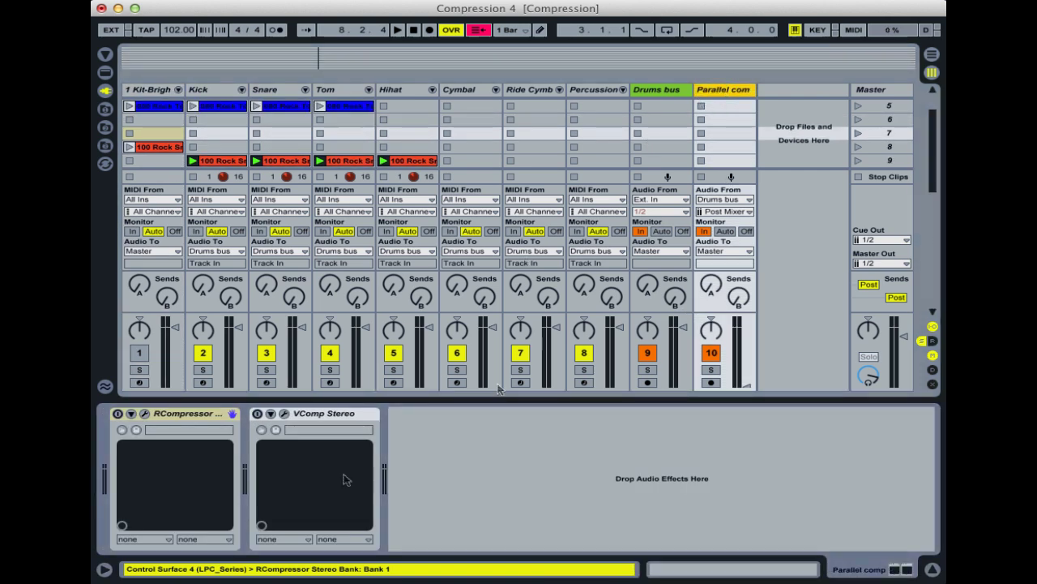
Play with RCompressor turned on, raise the Parallel comp volume to about -1.5 dB, and audition the track by toggling its solo.
key(space)
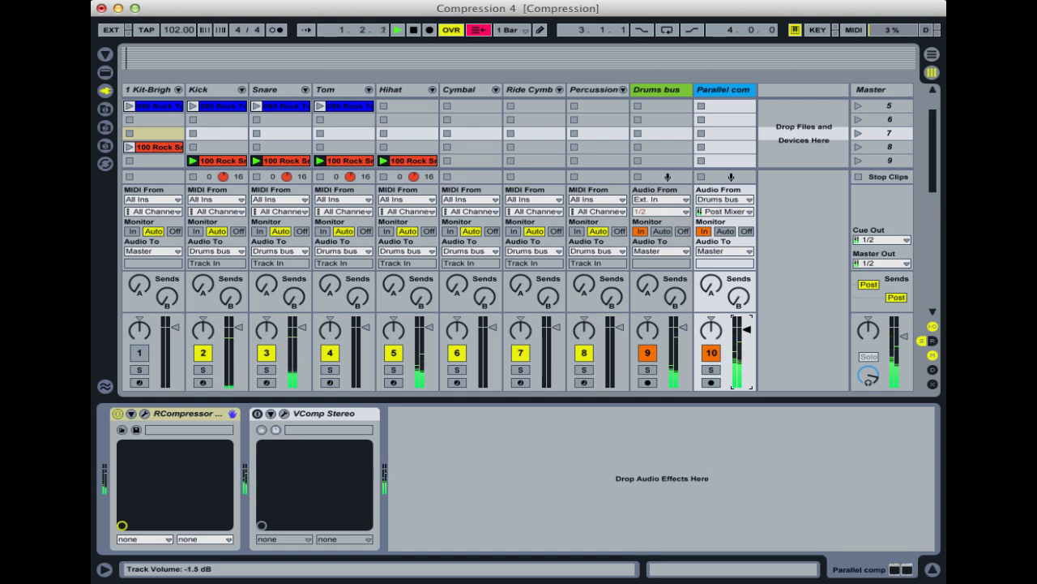
click(710, 370)
click(710, 370)
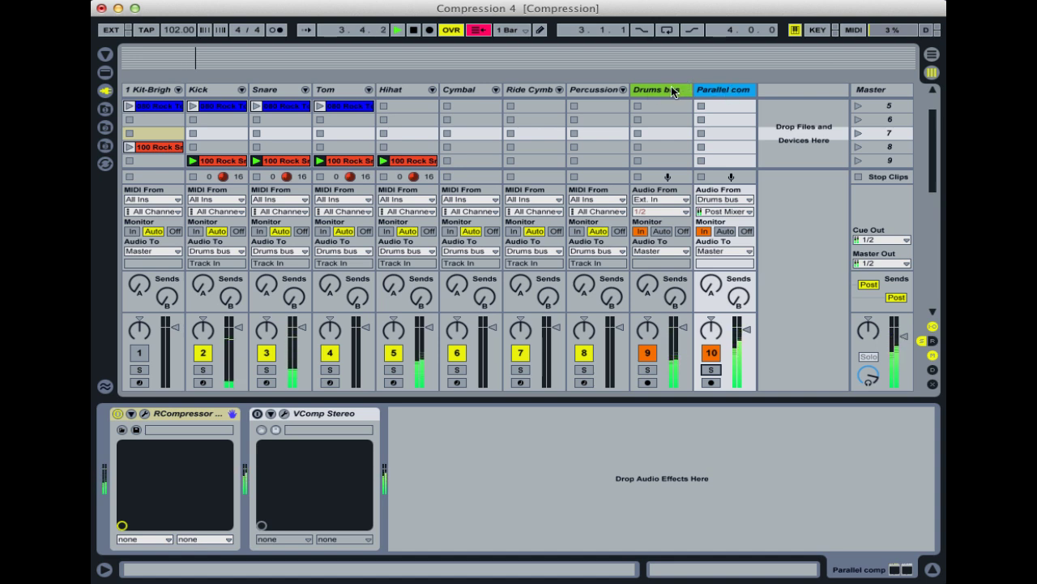
click(712, 370)
click(711, 371)
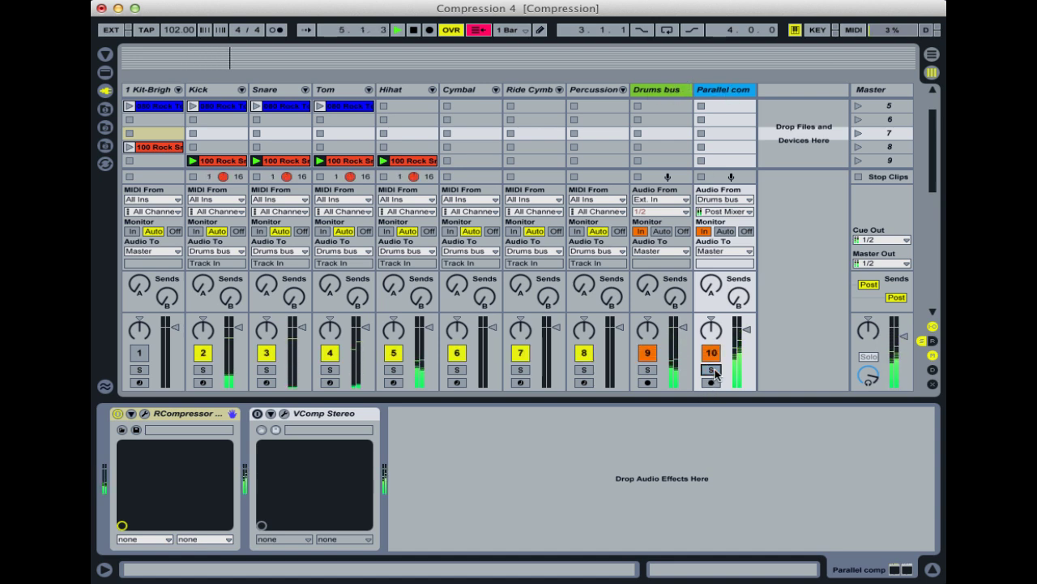
Solo Drums bus and Parallel comp together and lower the Drums bus volume slightly.
click(648, 370)
super+click(712, 370)
mouse_move(683, 326)
mouse_down()
mouse_move(683, 385)
mouse_move(683, 328)
mouse_up()
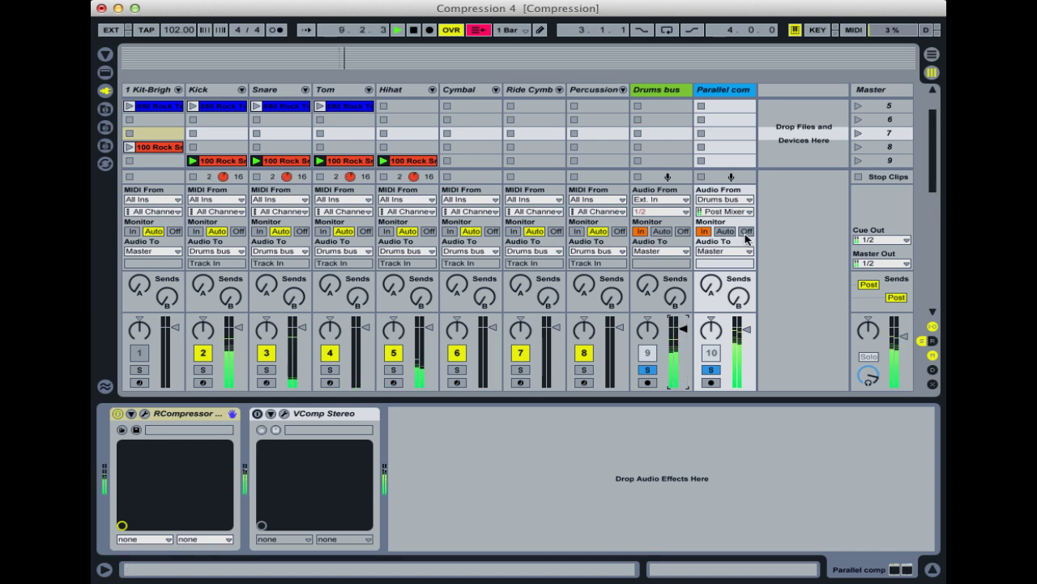
Switch Parallel comp's input tap point to Post FX and pull the Drums bus volume down to -inf dB.
click(724, 211)
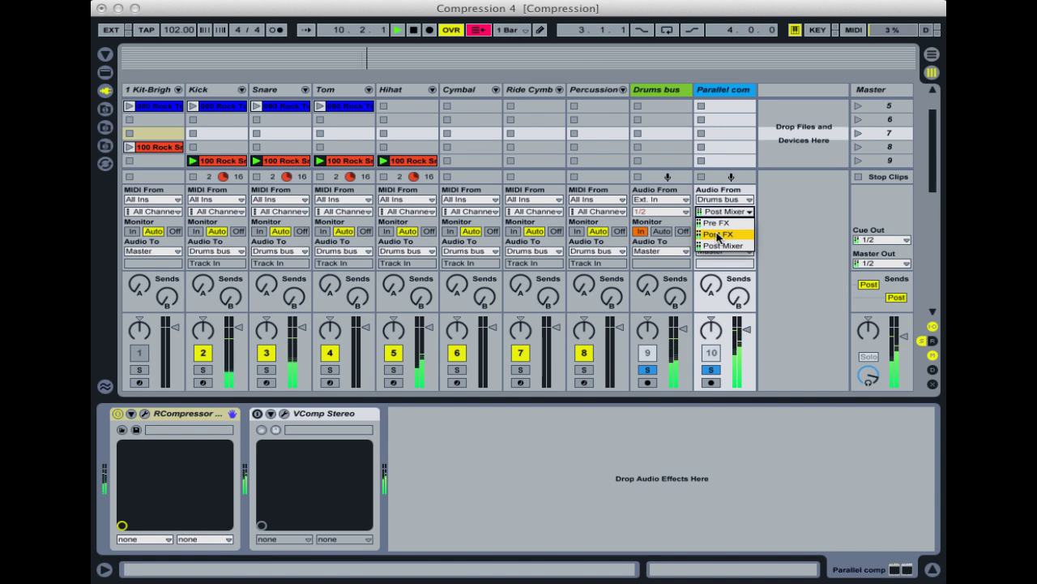
key(Escape)
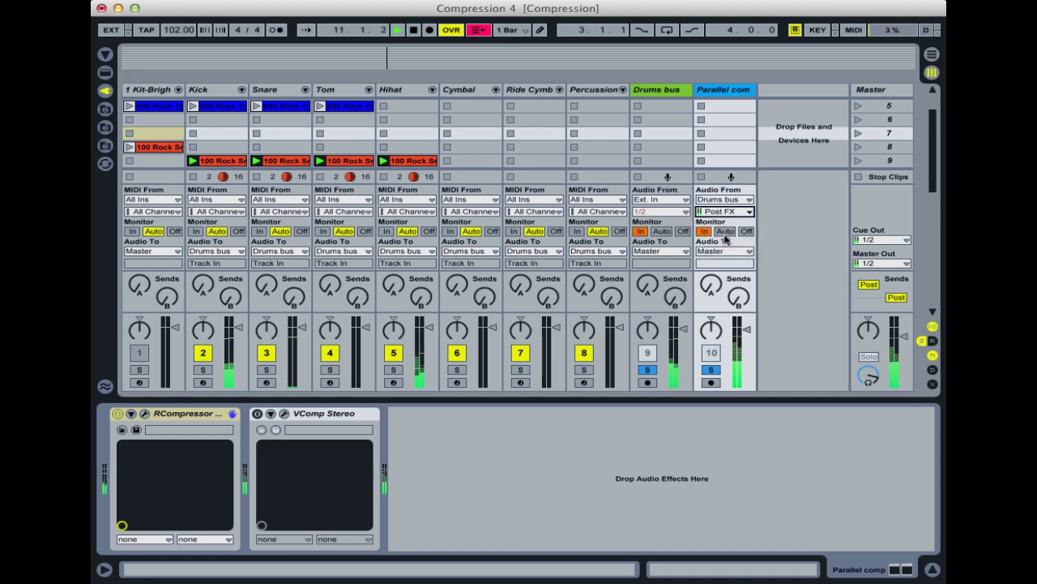
click(667, 90)
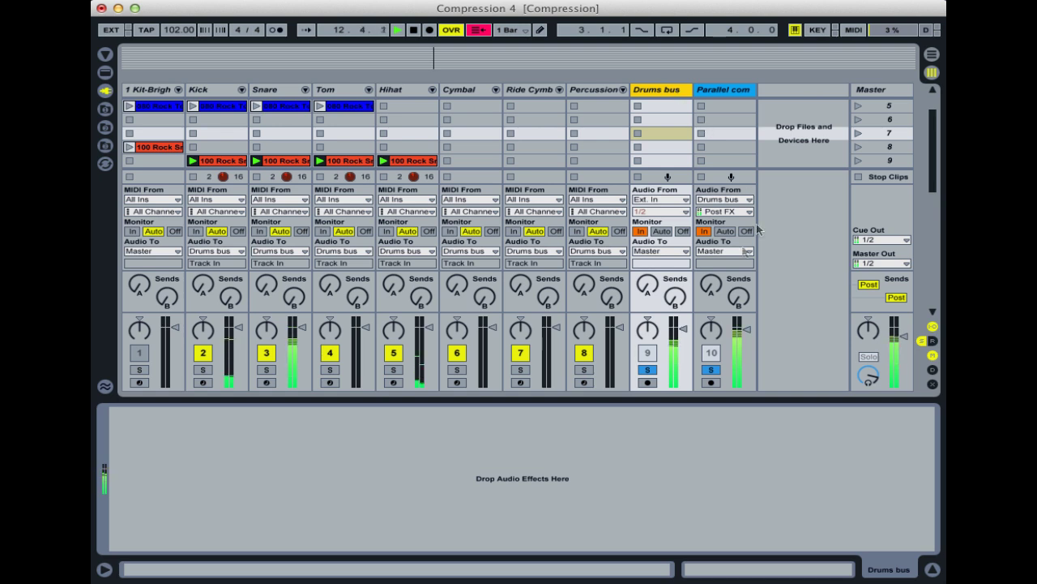
drag(683, 327, 684, 359)
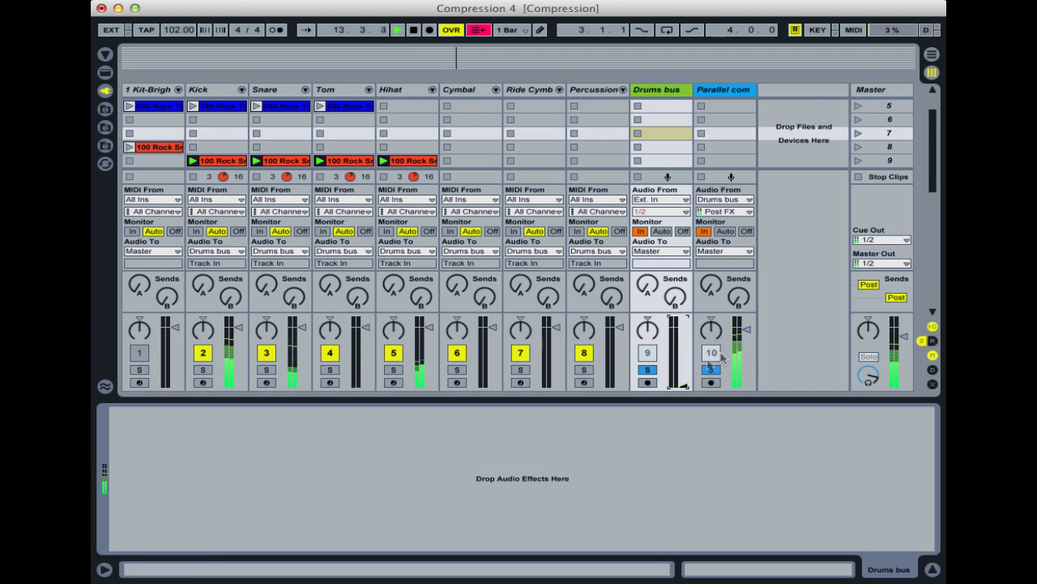
Unsolo both bus tracks, restore the Drums bus volume, and blend Parallel comp in at a reduced level.
click(644, 371)
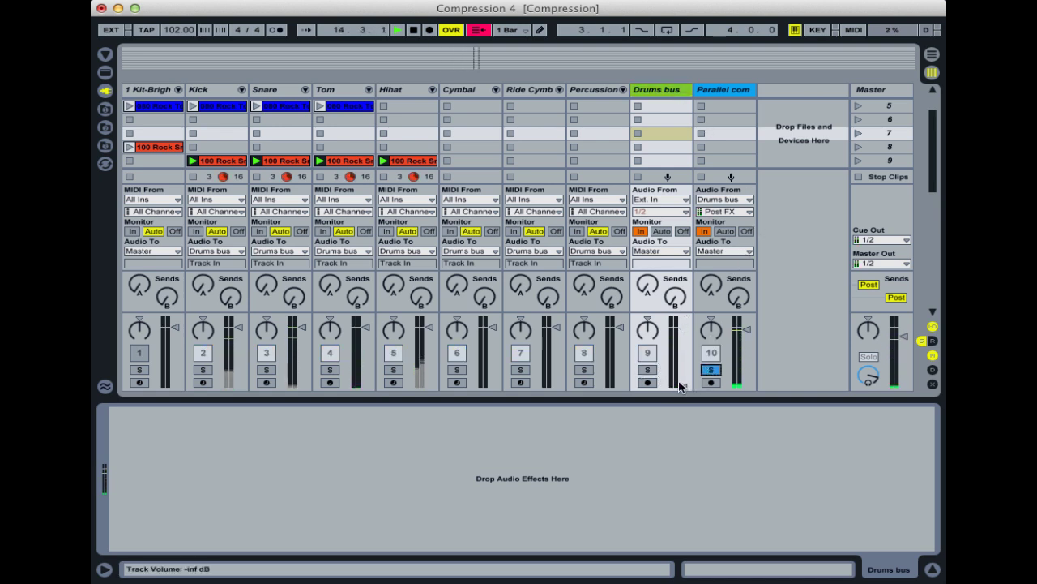
click(712, 370)
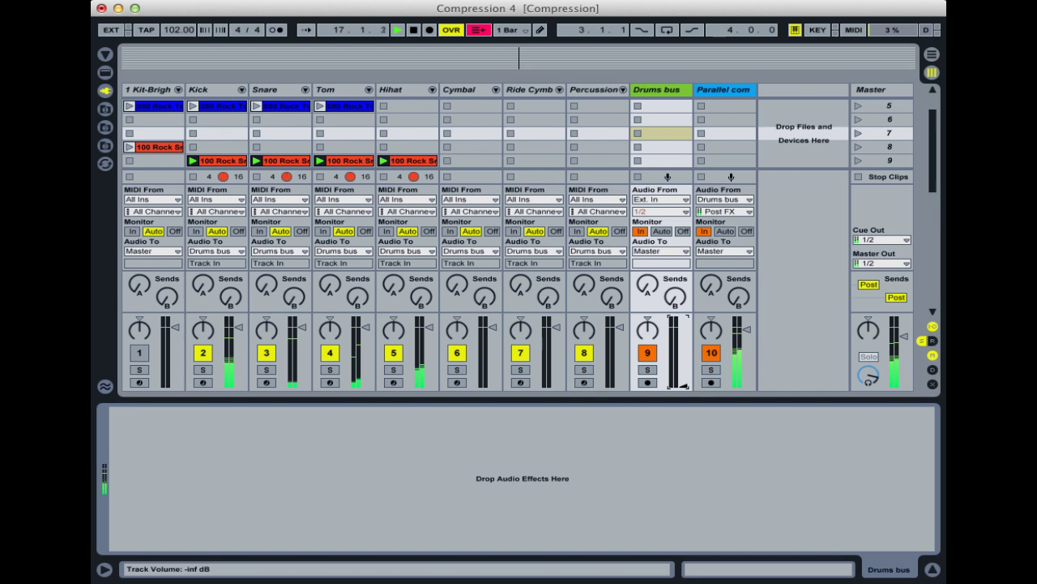
drag(683, 387, 738, 337)
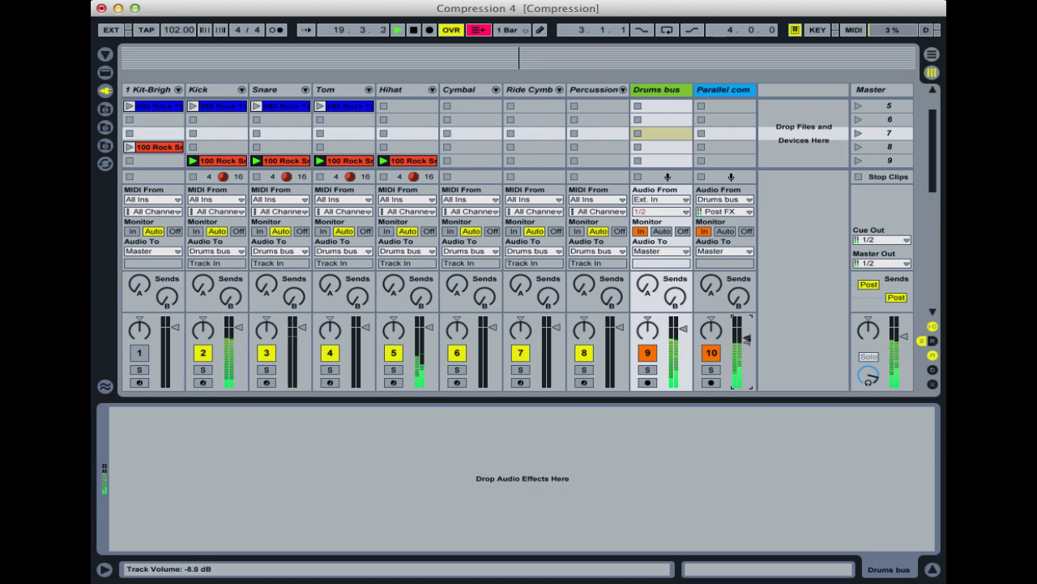
click(724, 89)
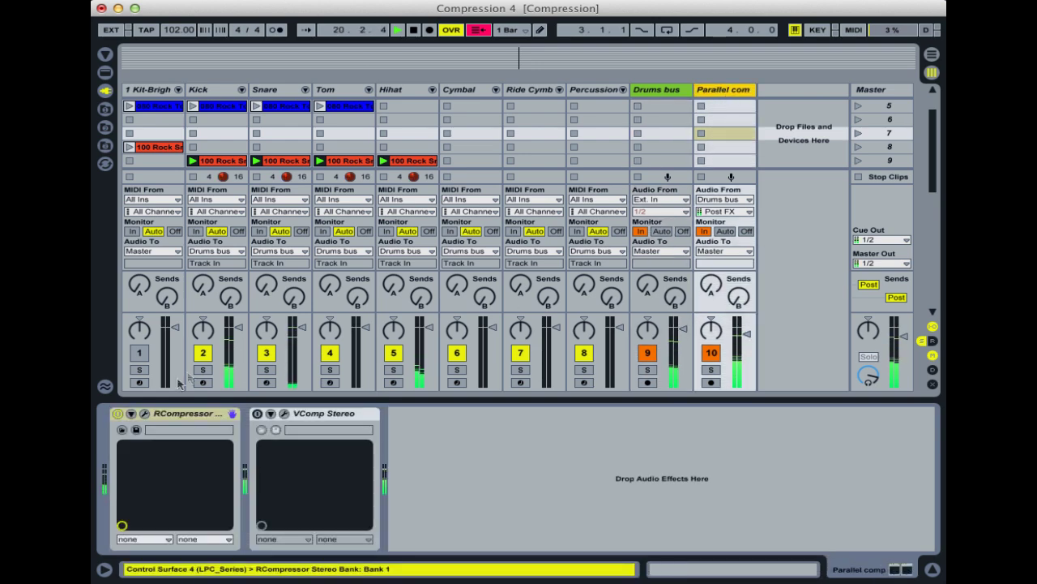
Turn off RCompressor on the Parallel comp track, turn on VComp Stereo in its place, and open VComp's plug-in window.
click(145, 414)
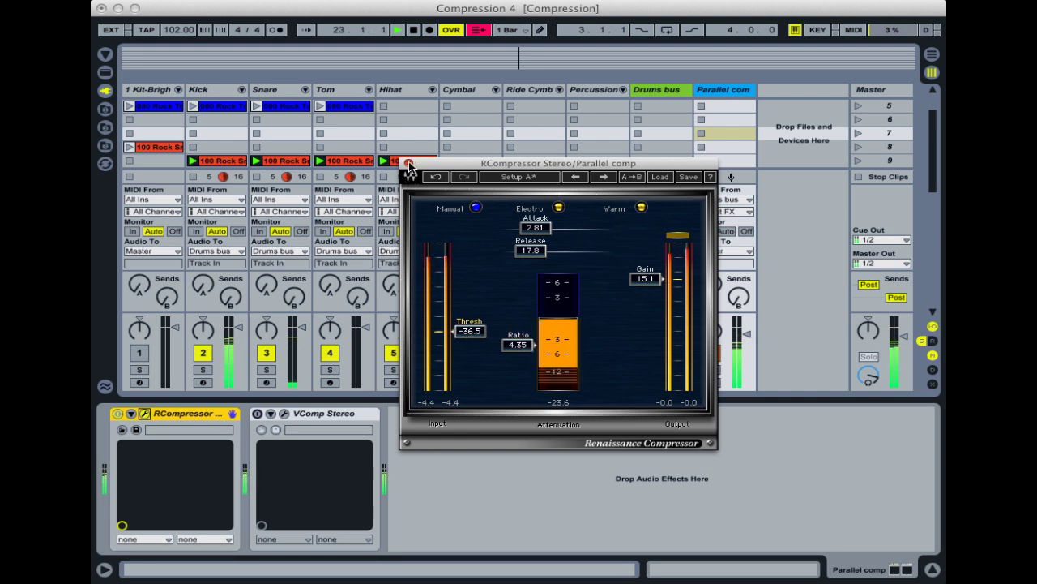
click(118, 413)
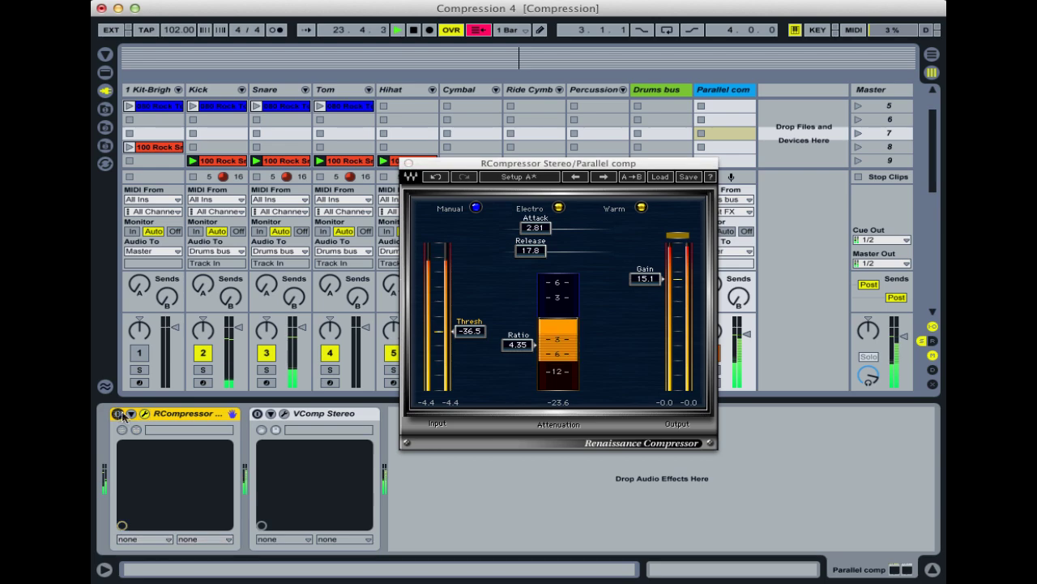
click(257, 414)
click(284, 413)
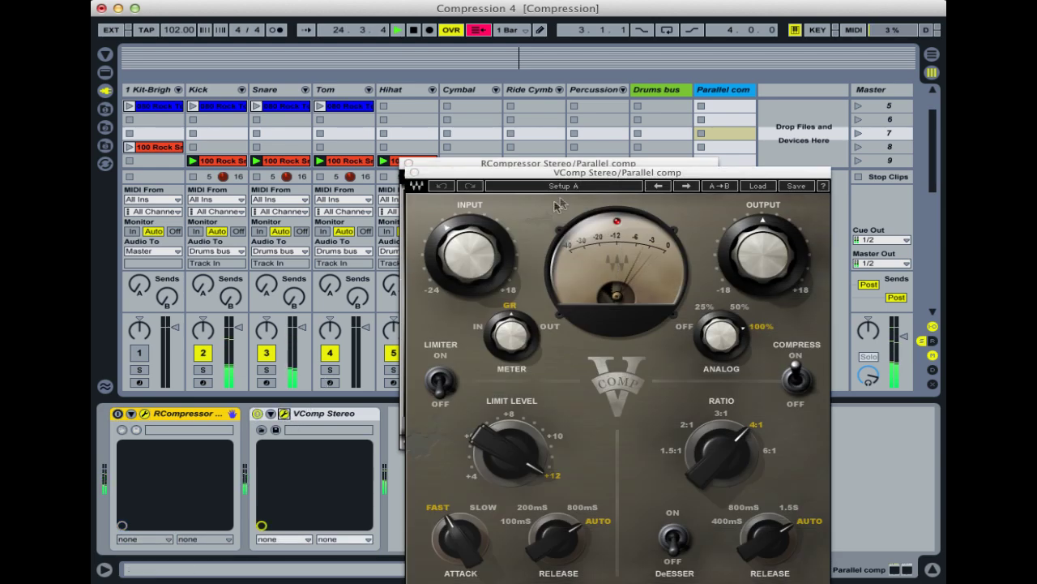
drag(504, 172, 516, 112)
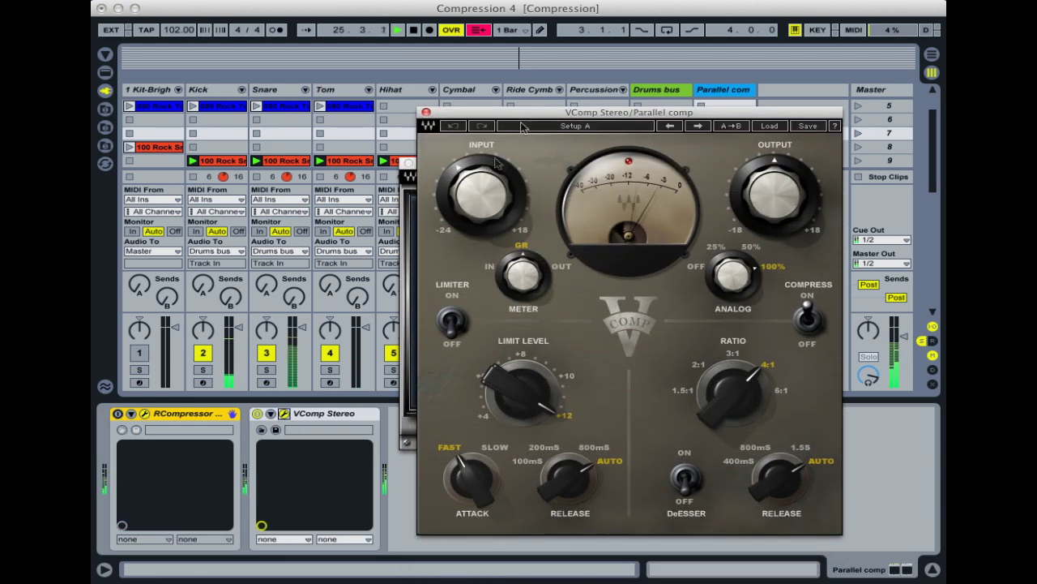
Raise VComp's input to about 10 dB, set its limiter release to 100mS, and close both plug-in windows.
drag(467, 174, 468, 166)
drag(480, 204, 477, 167)
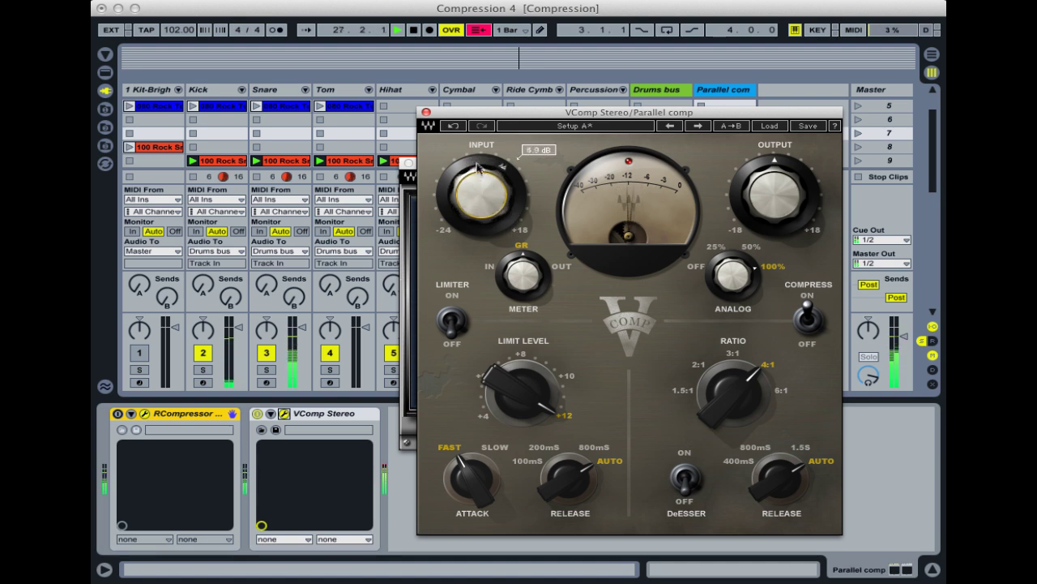
drag(568, 466, 568, 479)
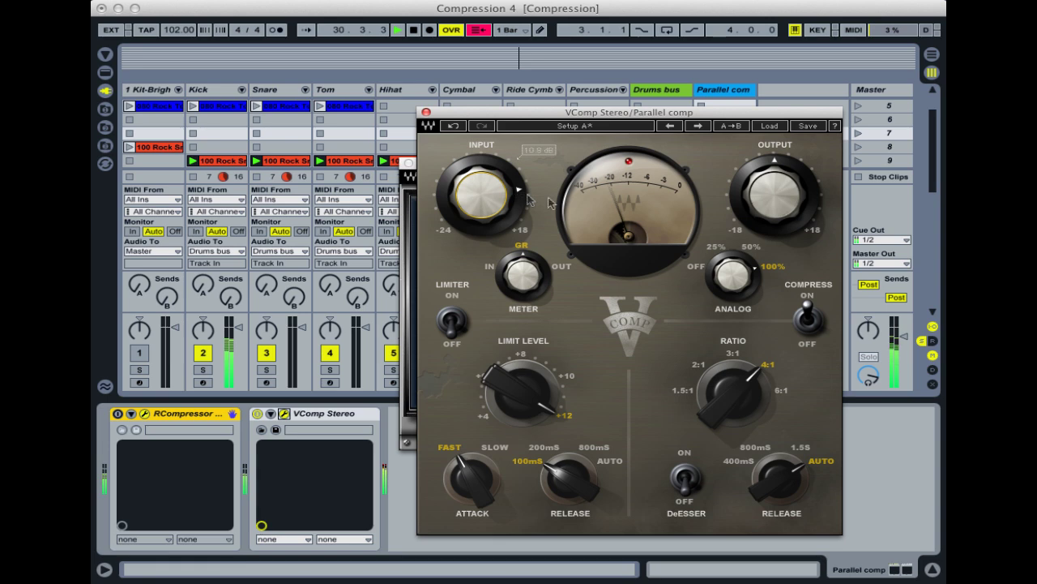
click(770, 192)
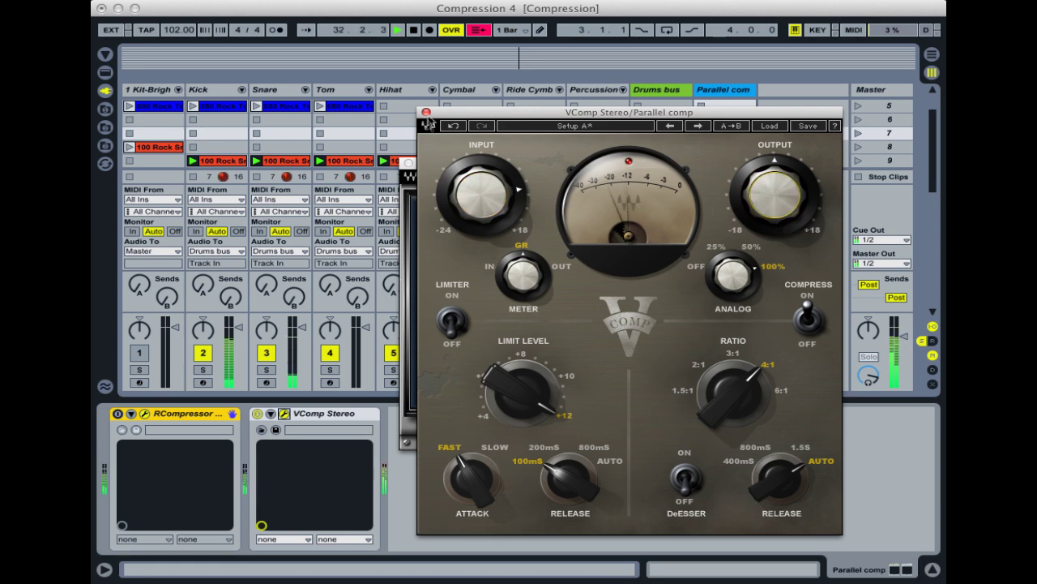
click(426, 112)
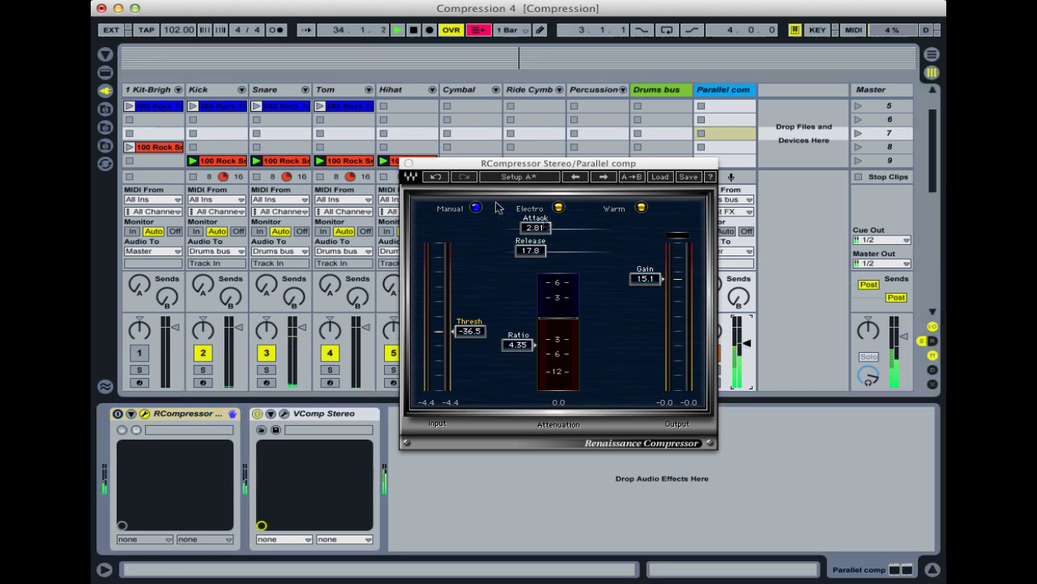
click(408, 163)
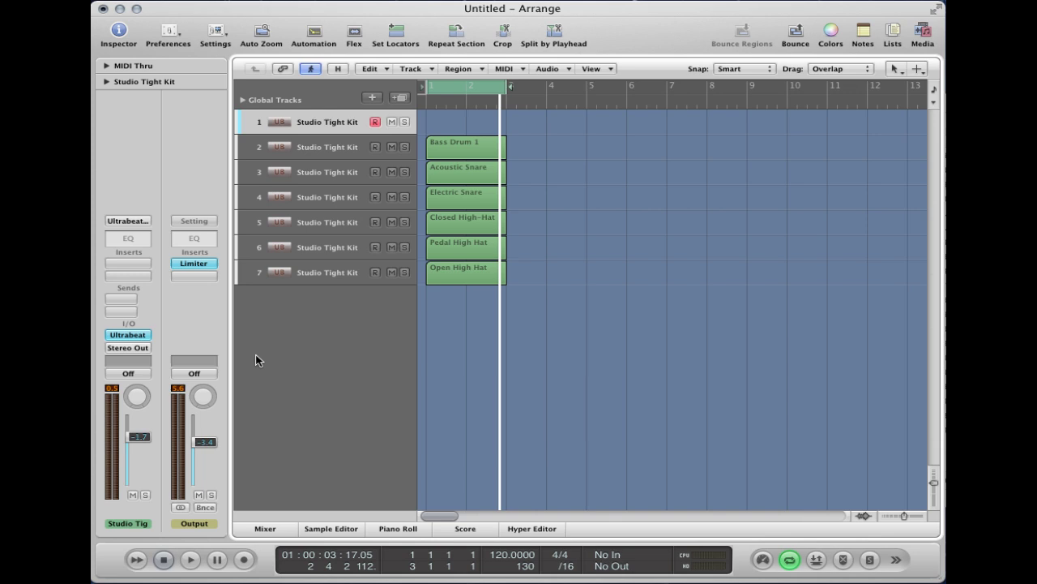
In Logic Pro, select the Bass Drum 1 track, open the mixer, and add a Bus 1 send to the Studio Tight Kit channel.
click(342, 272)
drag(338, 245, 327, 162)
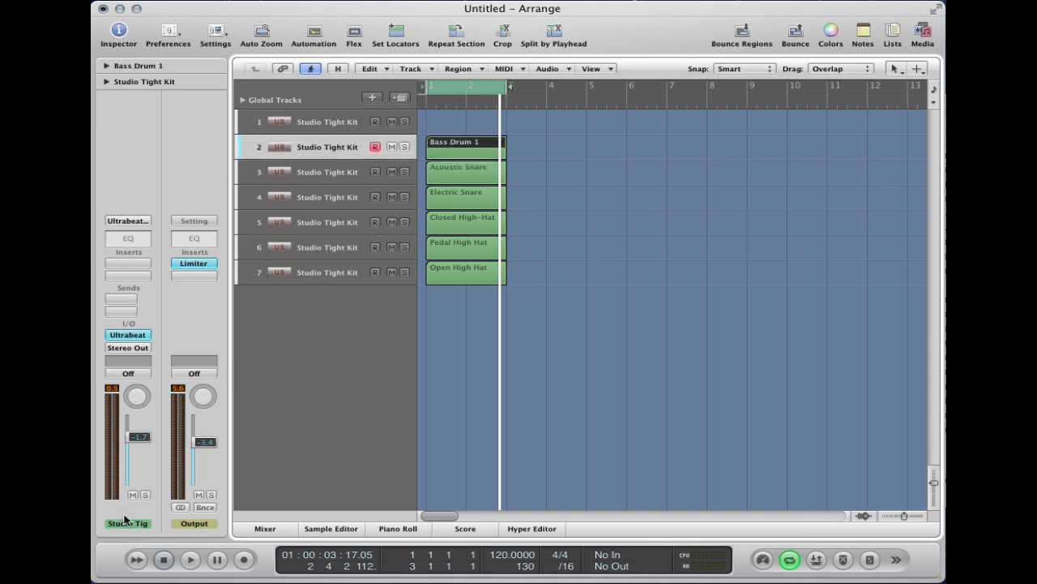
click(268, 530)
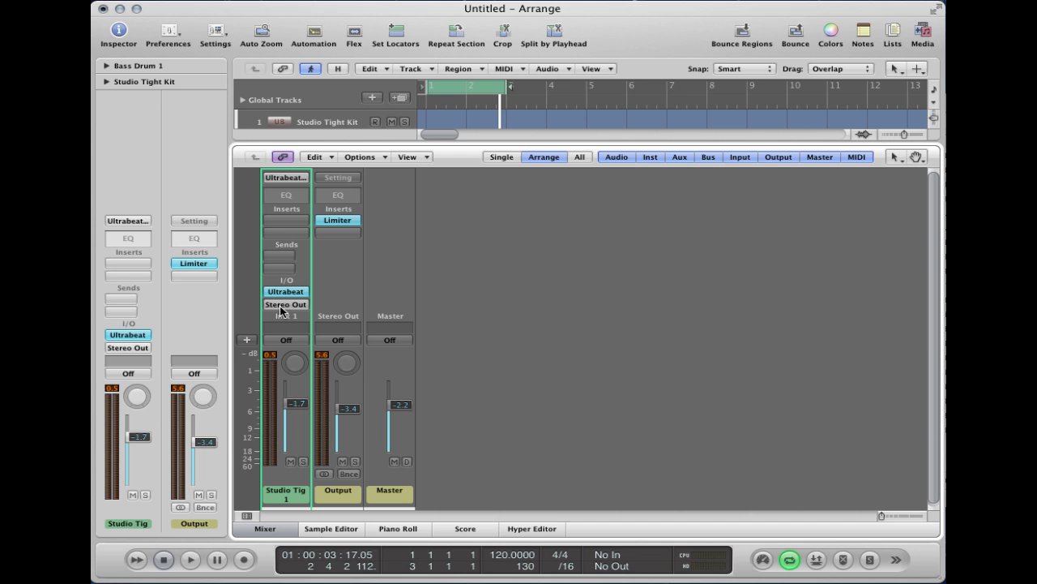
click(281, 257)
mouse_move(283, 273)
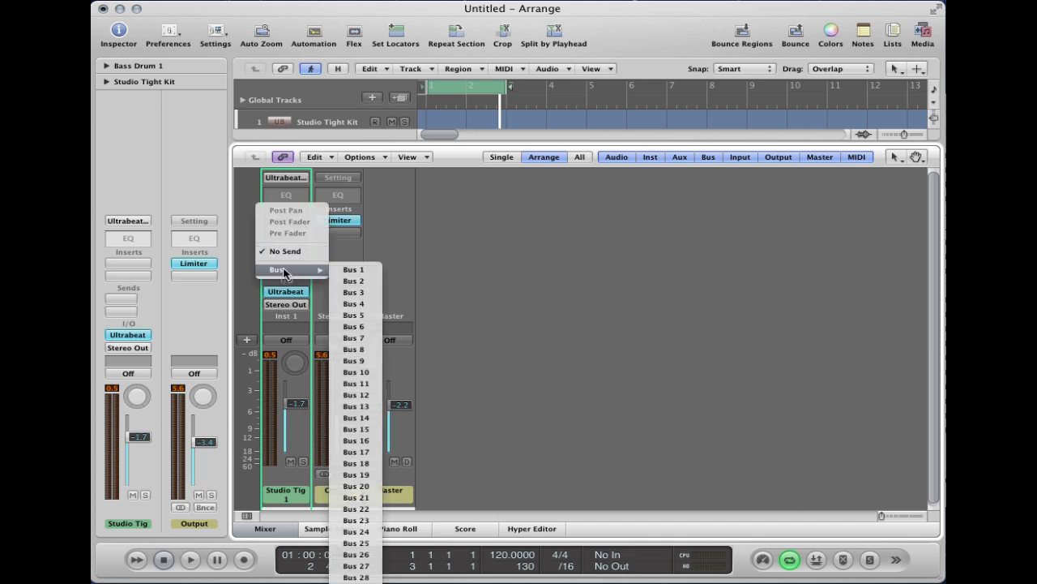
click(353, 270)
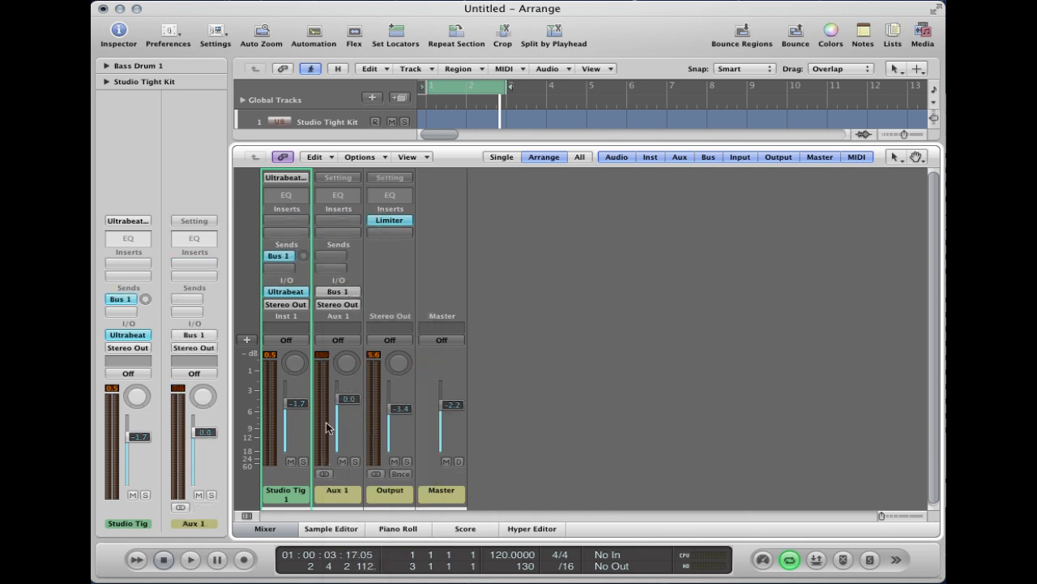
Insert a stereo Compressor from the Dynamics plug-ins on the Aux 1 channel.
click(338, 495)
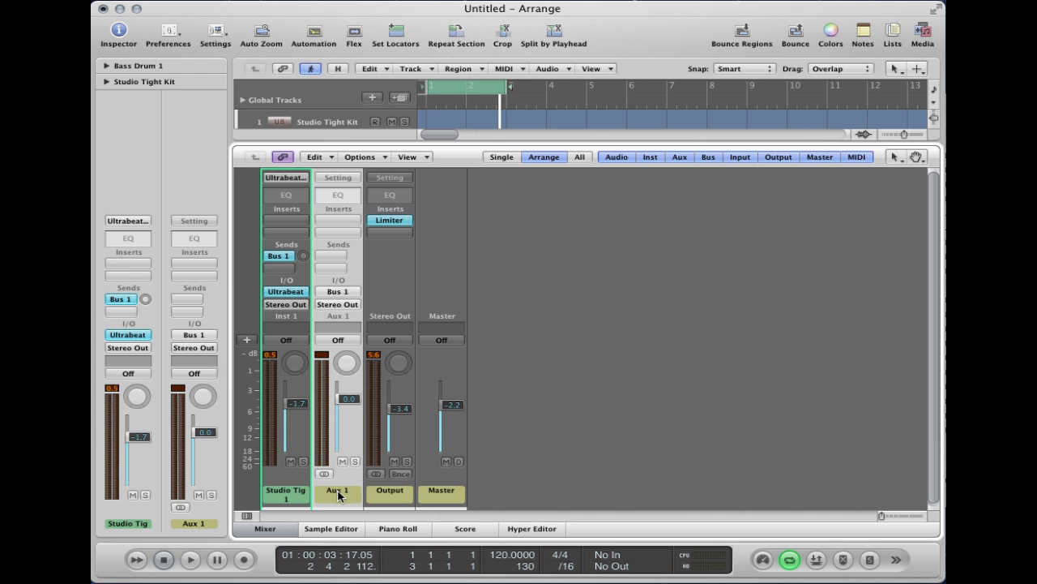
click(336, 226)
mouse_move(357, 269)
mouse_move(514, 279)
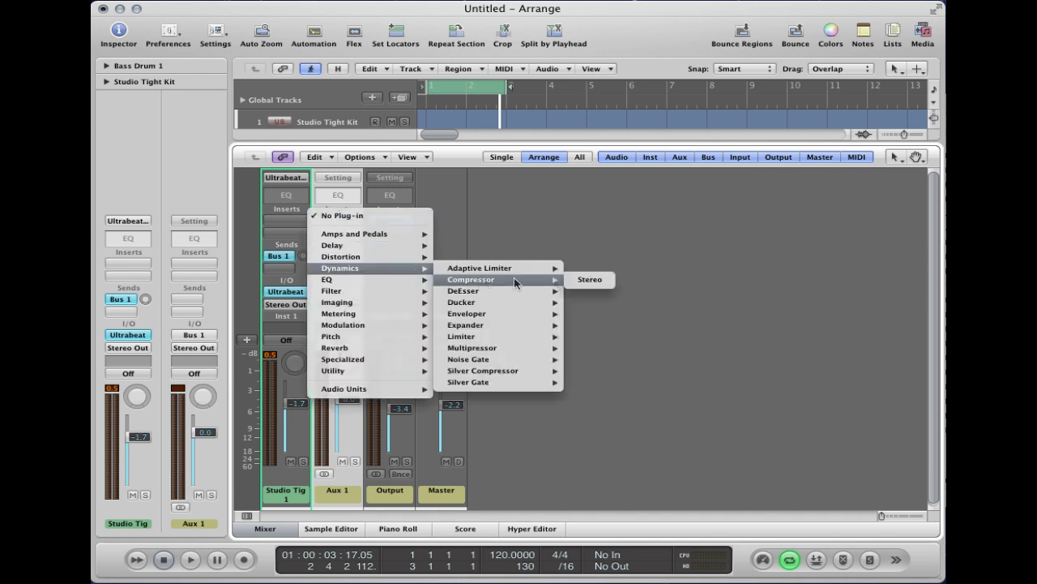
click(589, 280)
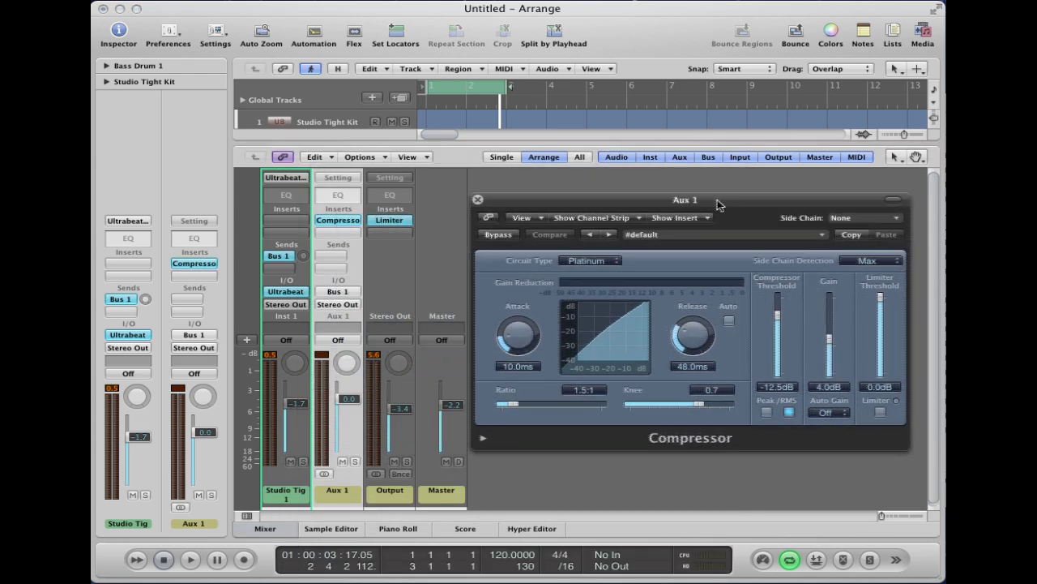
Set the Aux 1 Compressor to a -32.0 dB threshold, Peak detection, a 4.2:1 ratio, and a 23.0 ms release.
drag(785, 315, 785, 343)
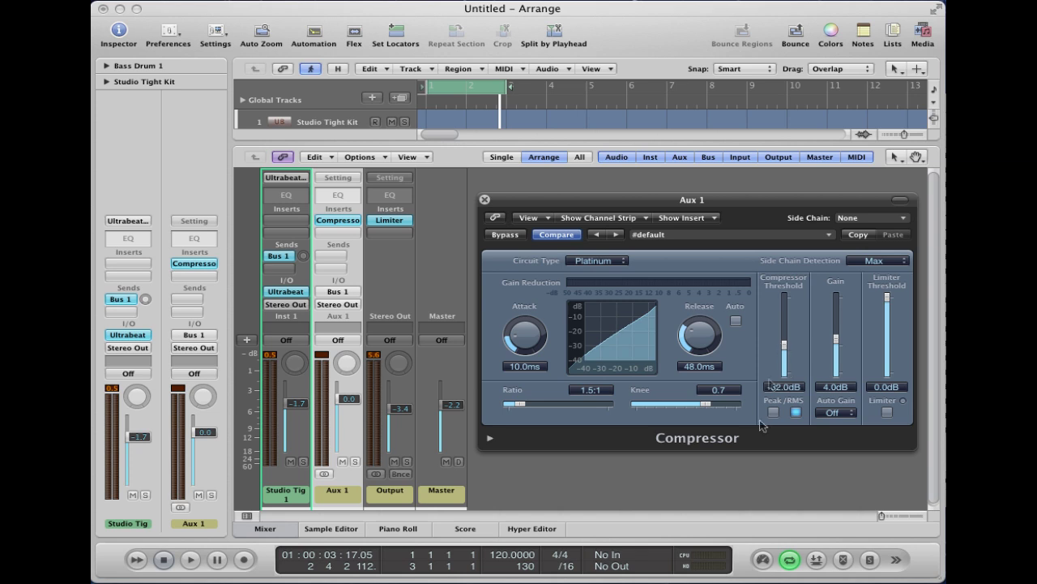
drag(533, 406, 562, 406)
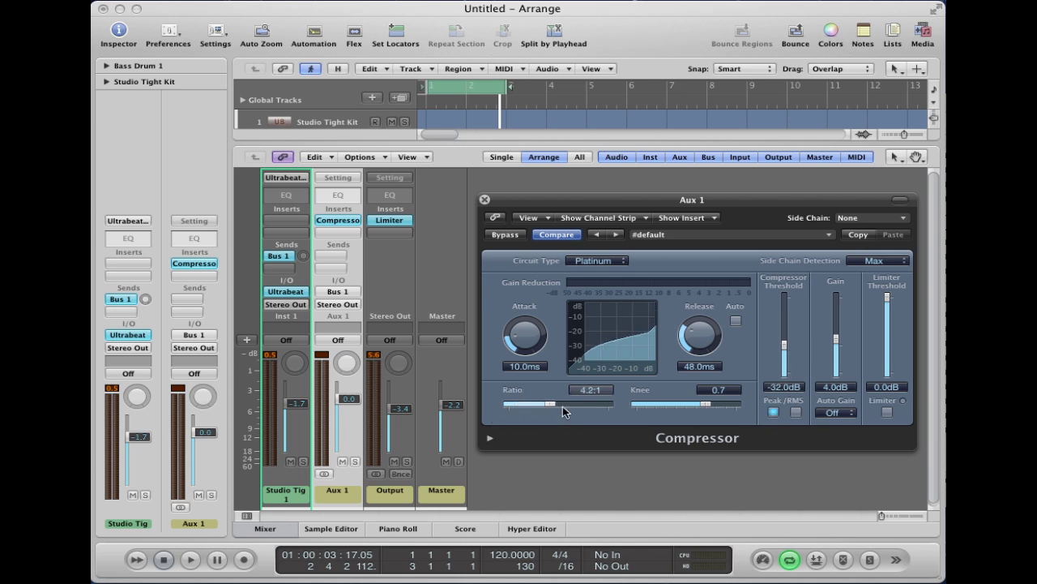
drag(698, 334, 698, 341)
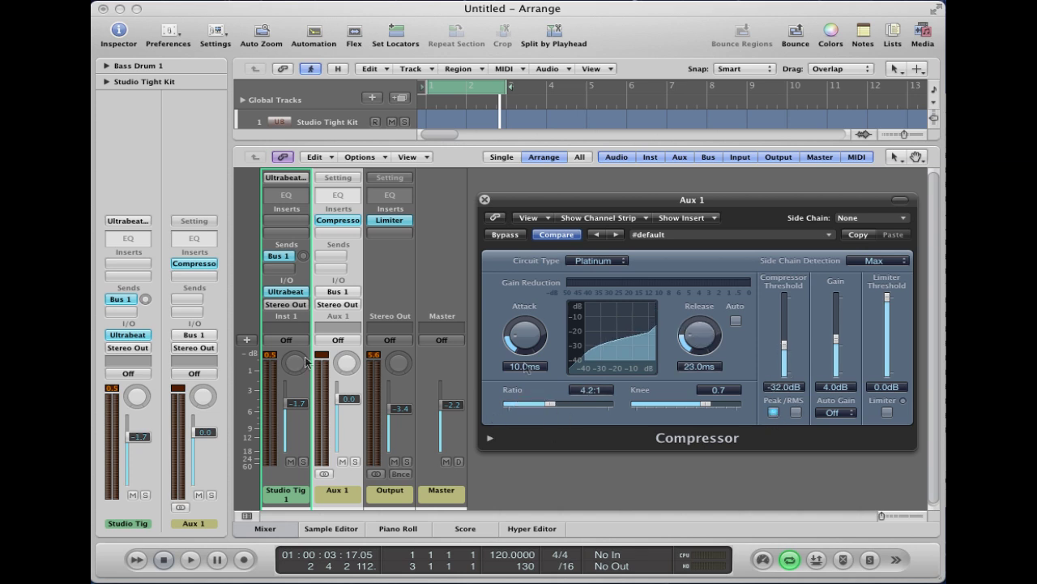
Solo Aux 1, start playback, and raise the kit channel's Bus 1 send to about +0.3 dB.
click(354, 461)
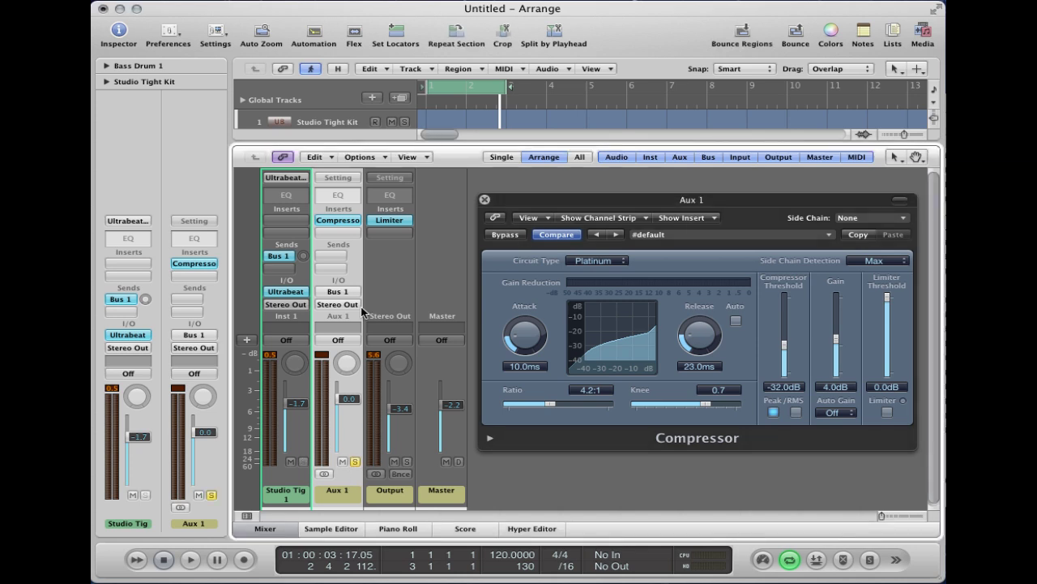
key(space)
drag(303, 256, 304, 243)
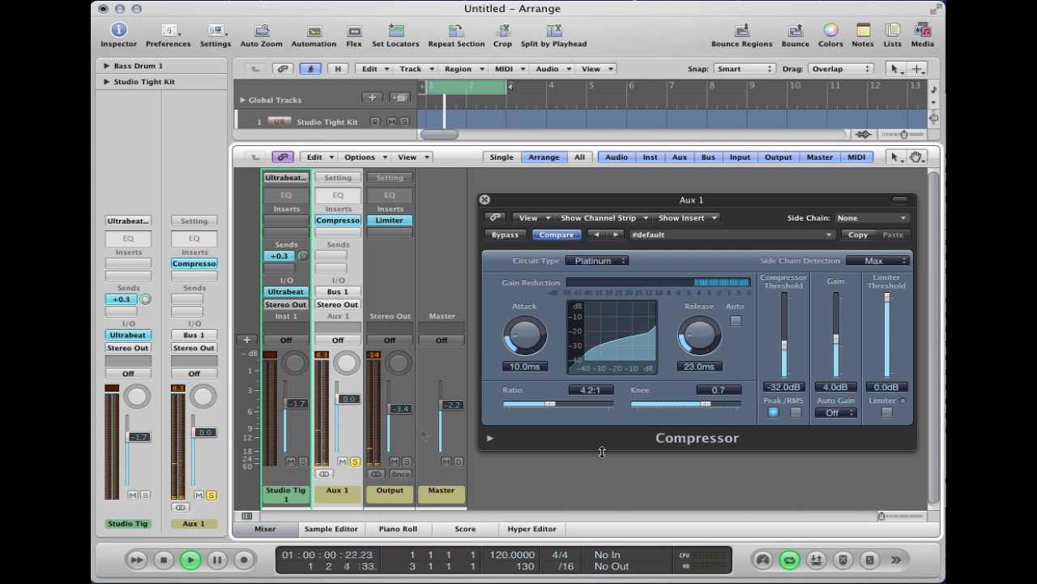
Try the Compressor's Auto Gain at -12dB and lower the Aux 1 volume to -5.6 dB.
click(839, 412)
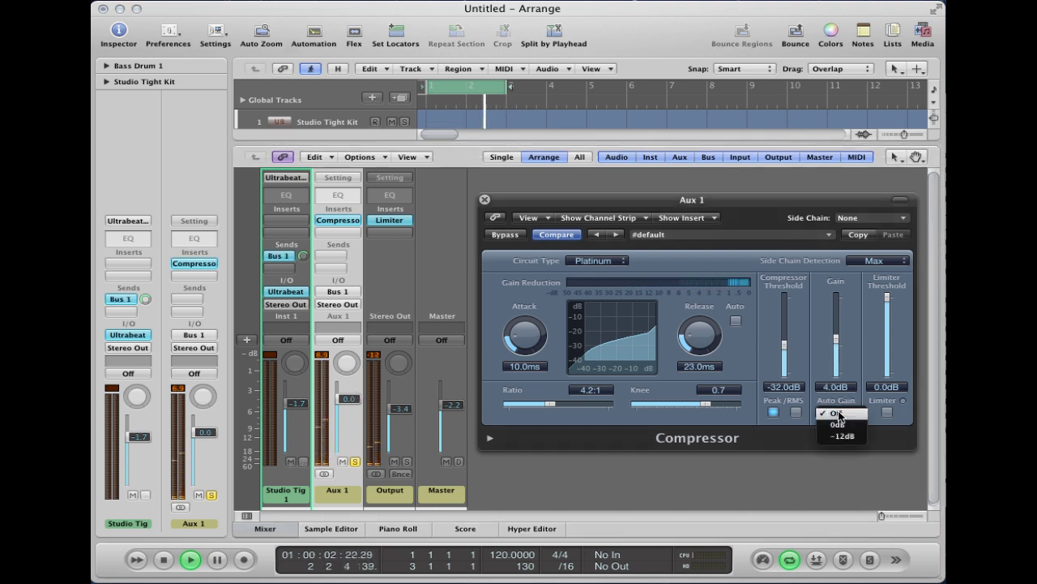
click(843, 435)
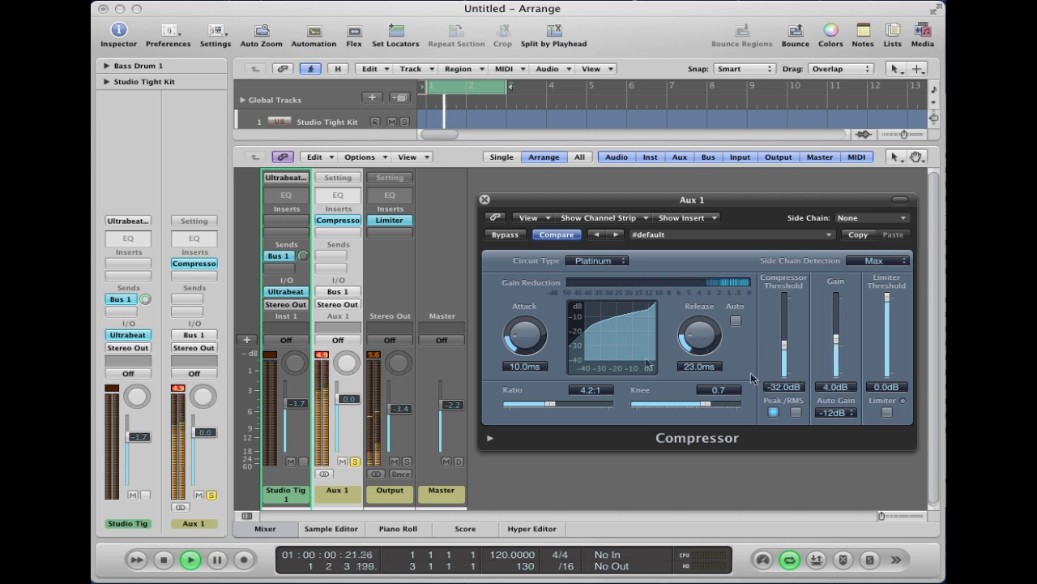
drag(354, 406, 353, 414)
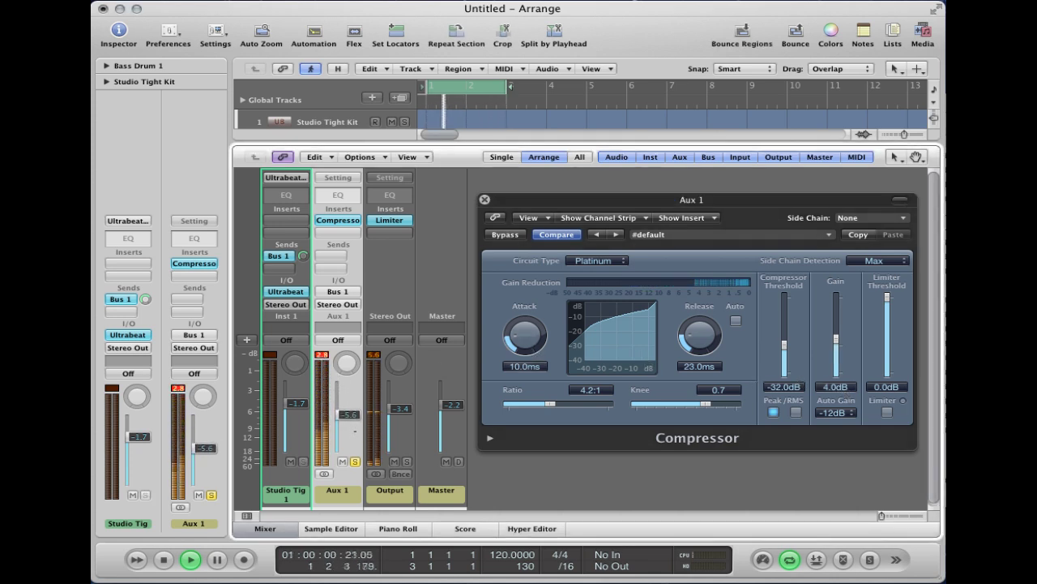
click(338, 339)
click(334, 340)
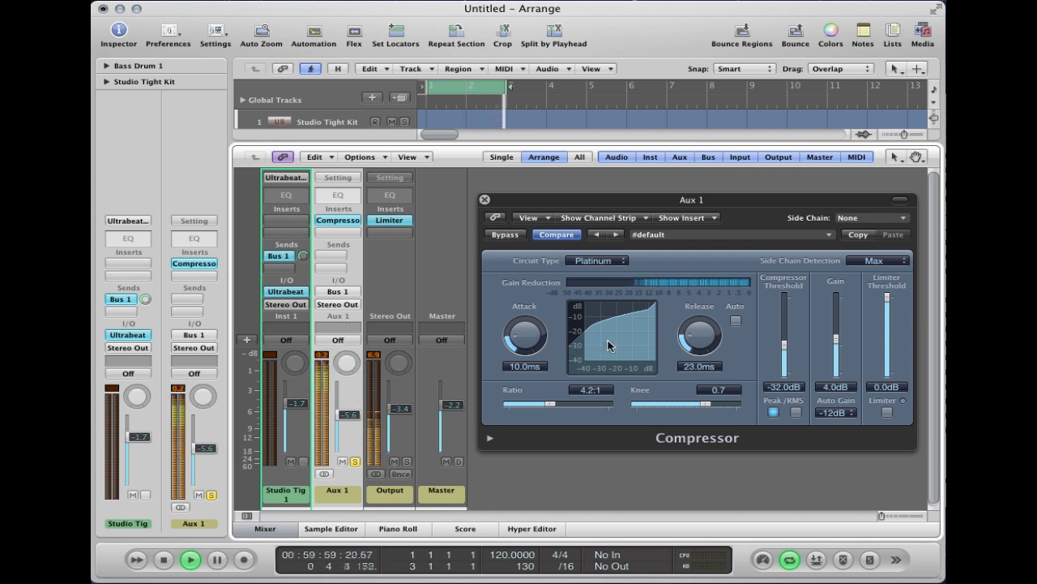
Turn Auto Gain off, set the Compressor's gain to 16.5 dB, and enable its limiter.
click(838, 413)
click(840, 388)
drag(836, 338, 838, 322)
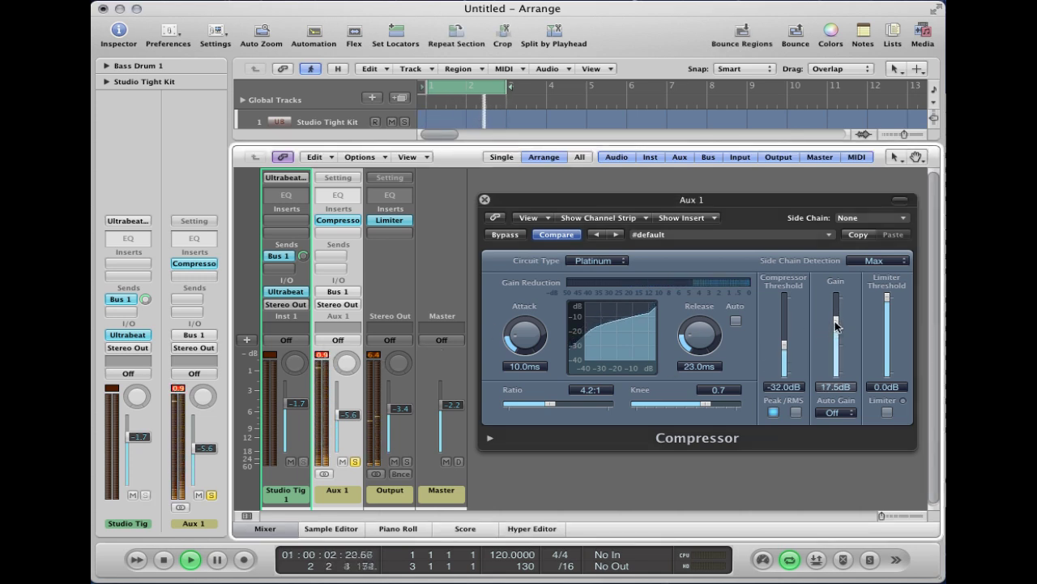
drag(836, 321, 837, 324)
click(886, 411)
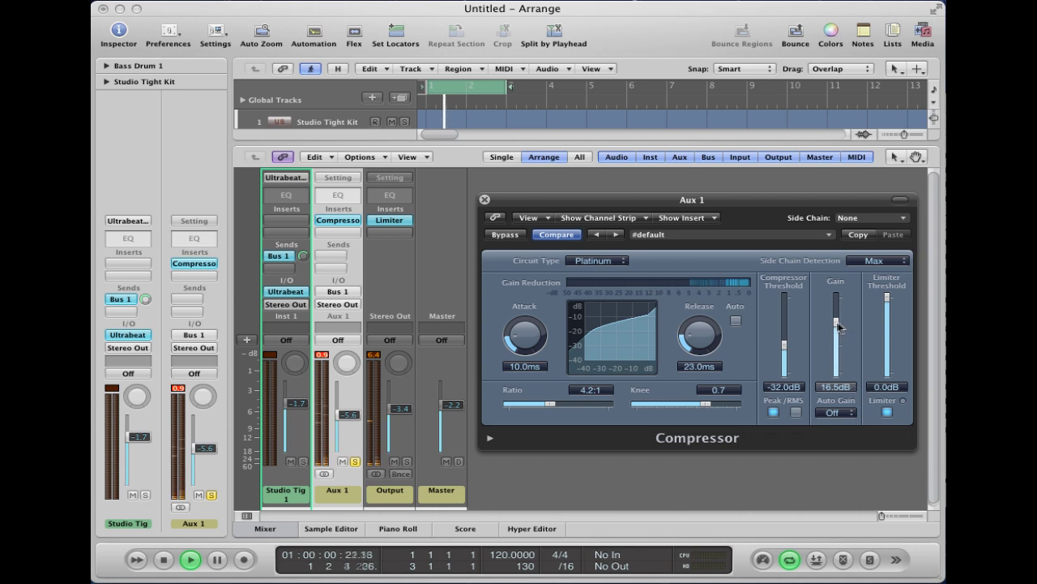
click(325, 366)
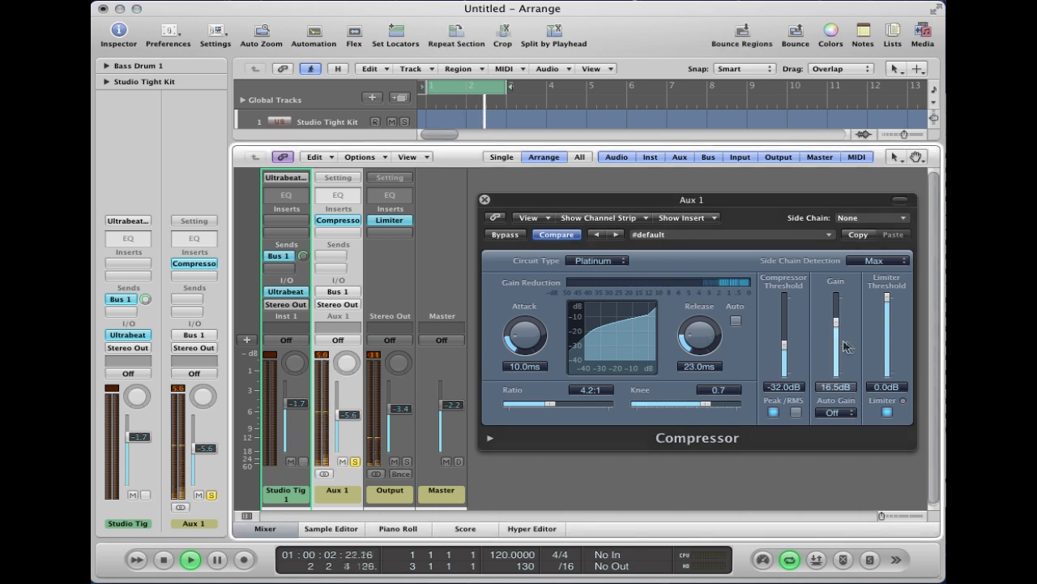
Unsolo Aux 1, then set the kit channel's Bus 1 send to 0.0 dB and switch it to Pre Fader.
click(355, 461)
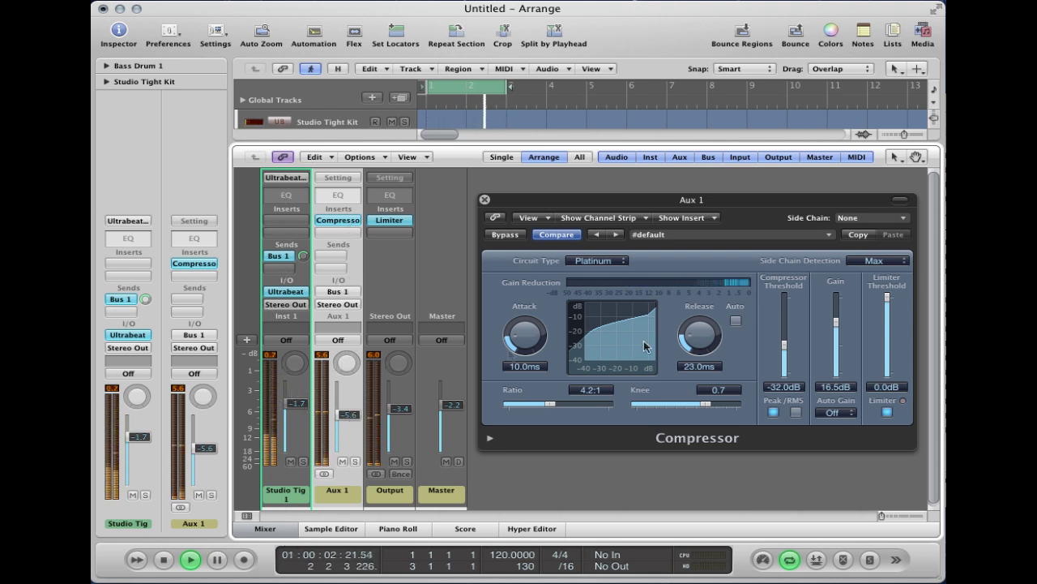
drag(296, 258, 296, 257)
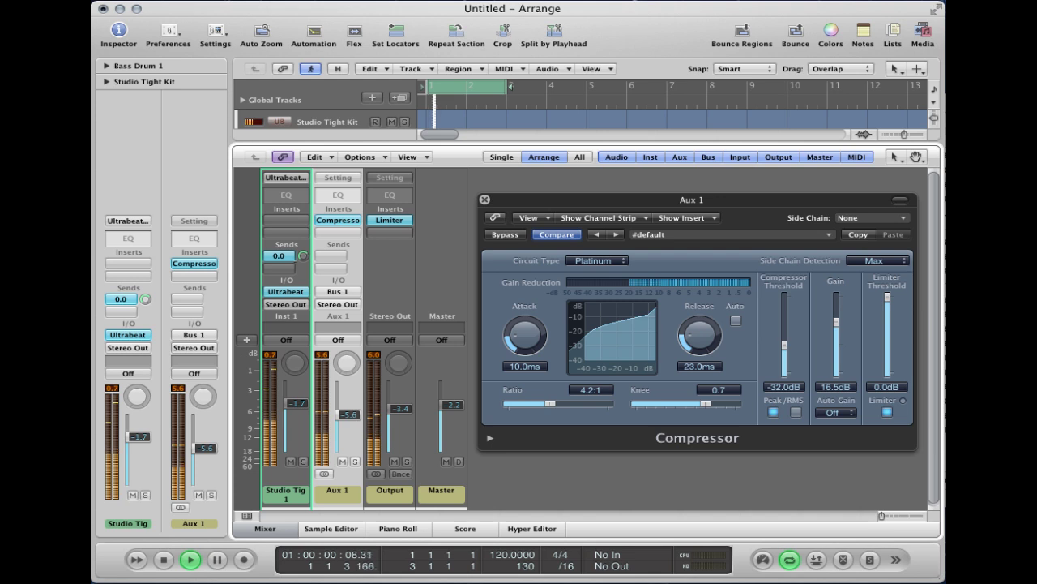
click(275, 256)
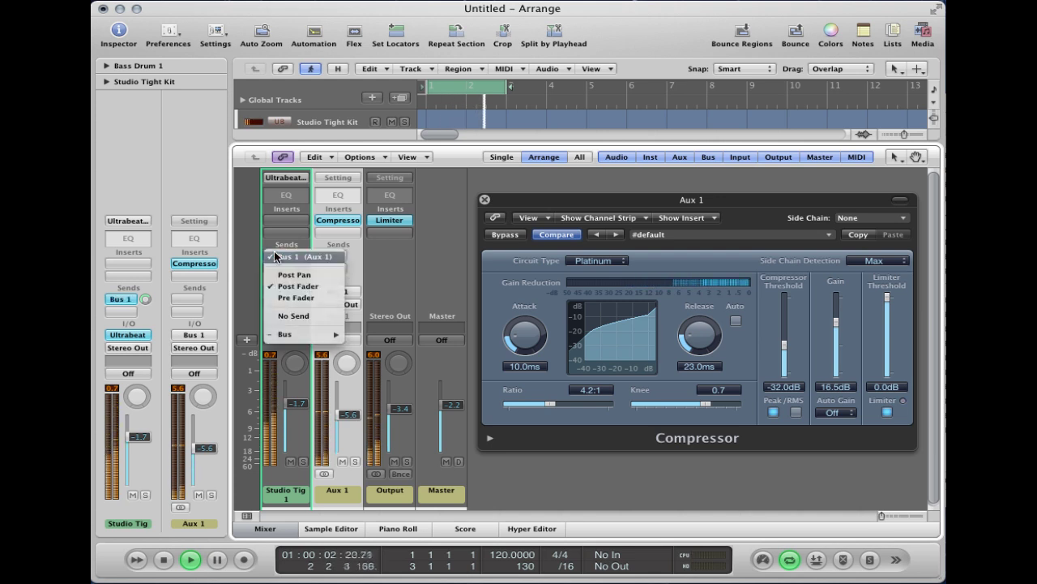
click(299, 298)
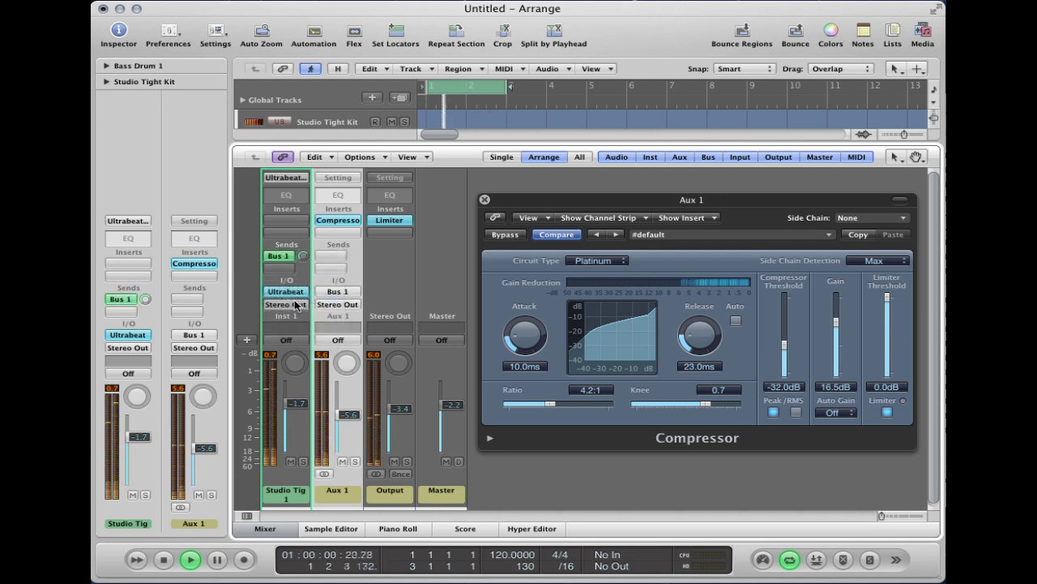
Audition the pre-fader send with the kit channel's volume fully down, set Aux 1 to -5.0 dB, and restore the kit volume to -1.7 dB.
click(295, 484)
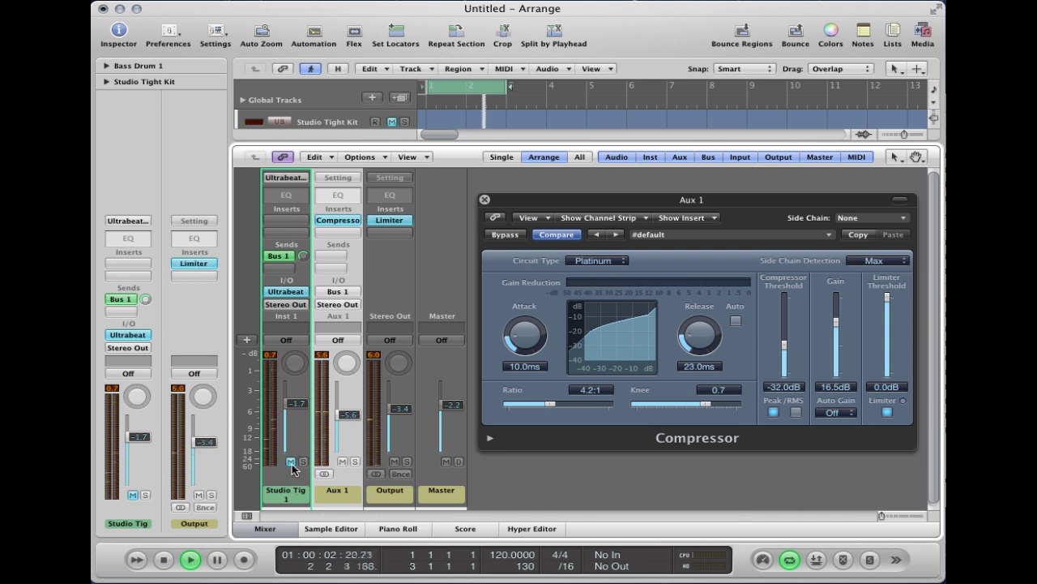
drag(300, 418, 300, 457)
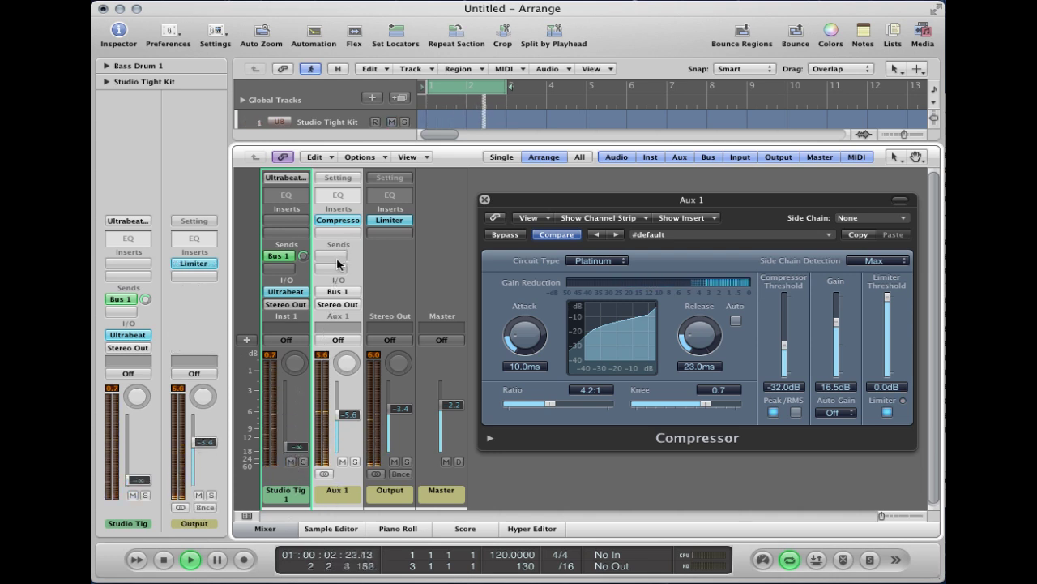
click(303, 256)
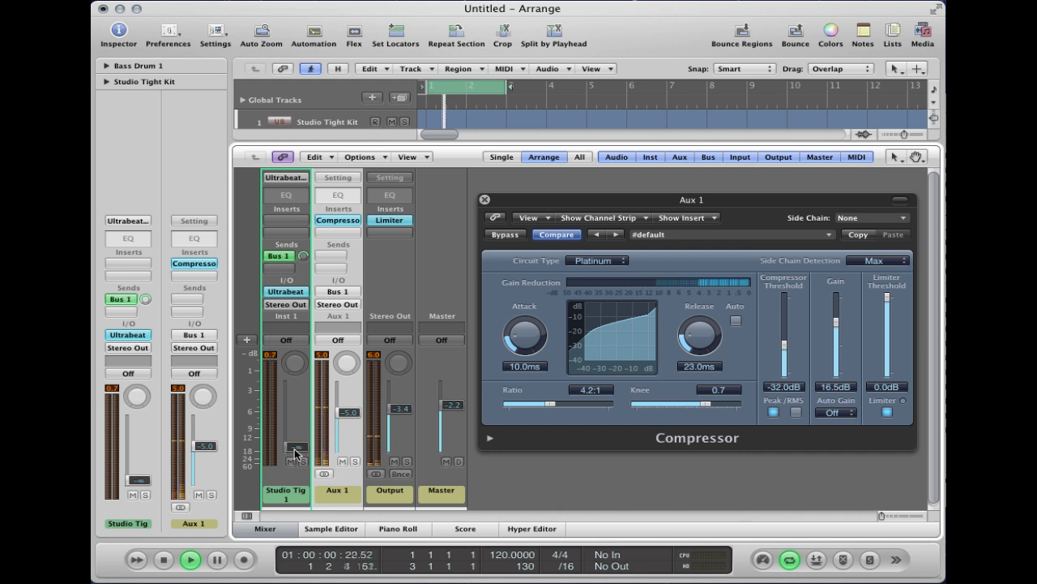
drag(297, 396, 285, 388)
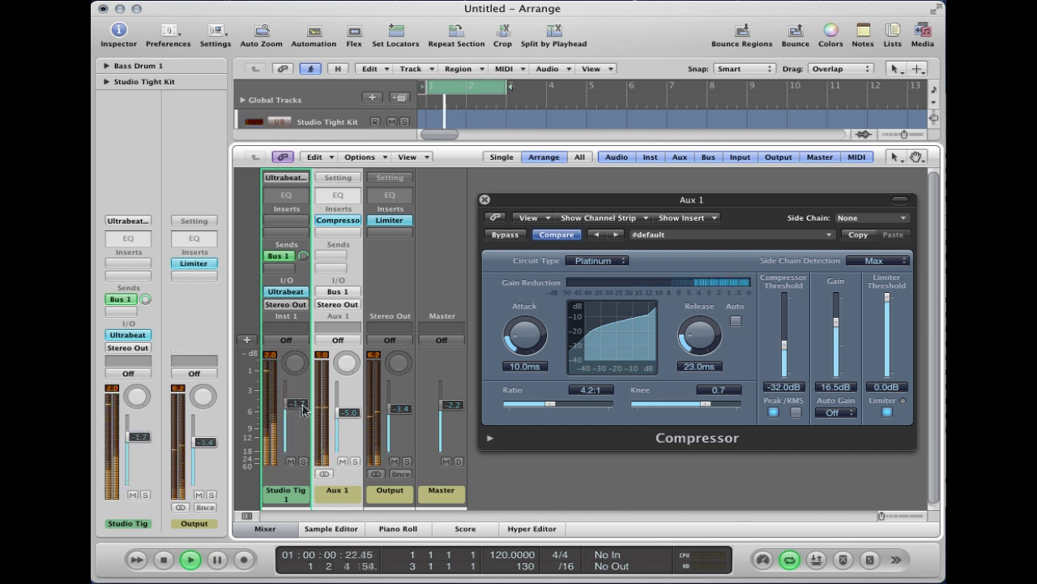